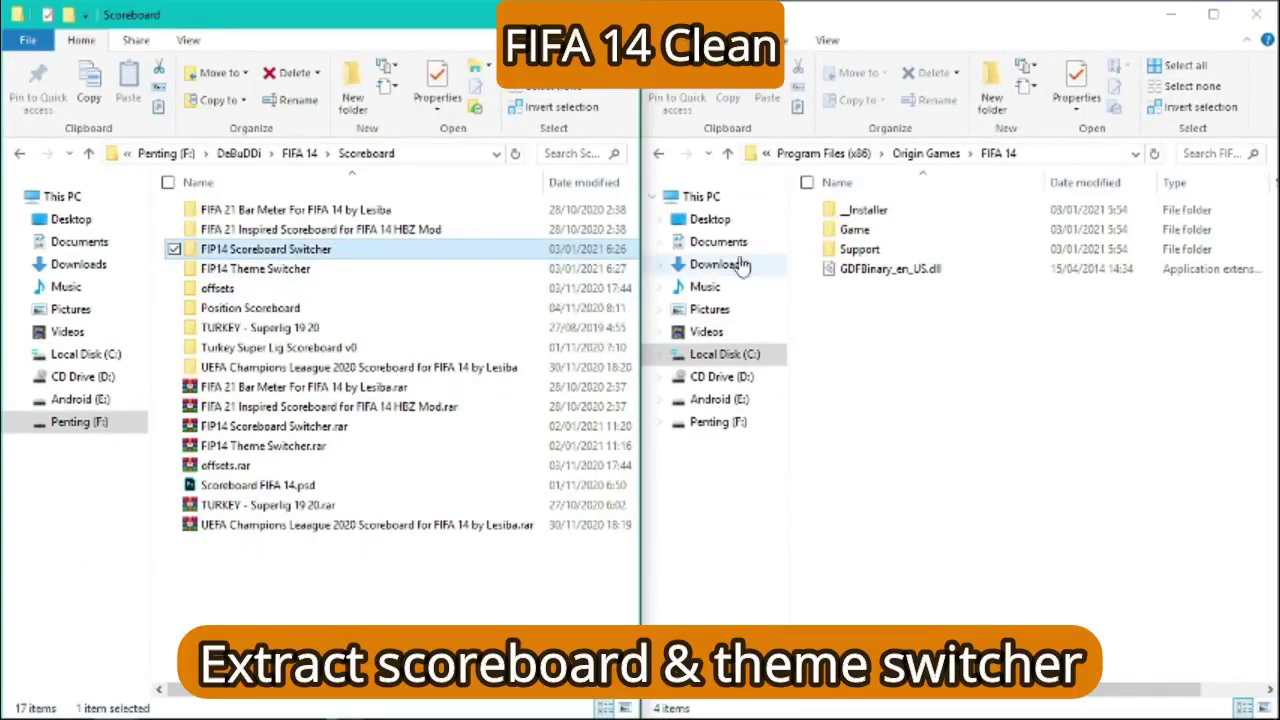
Move the Game folder and scoreboard_cleaner.bat from FIP14 Scoreboard Switcher into the FIFA 14 installation folder, granting administrator permission for all items.
{"action": "double_click", "coordinate": [337, 250]}
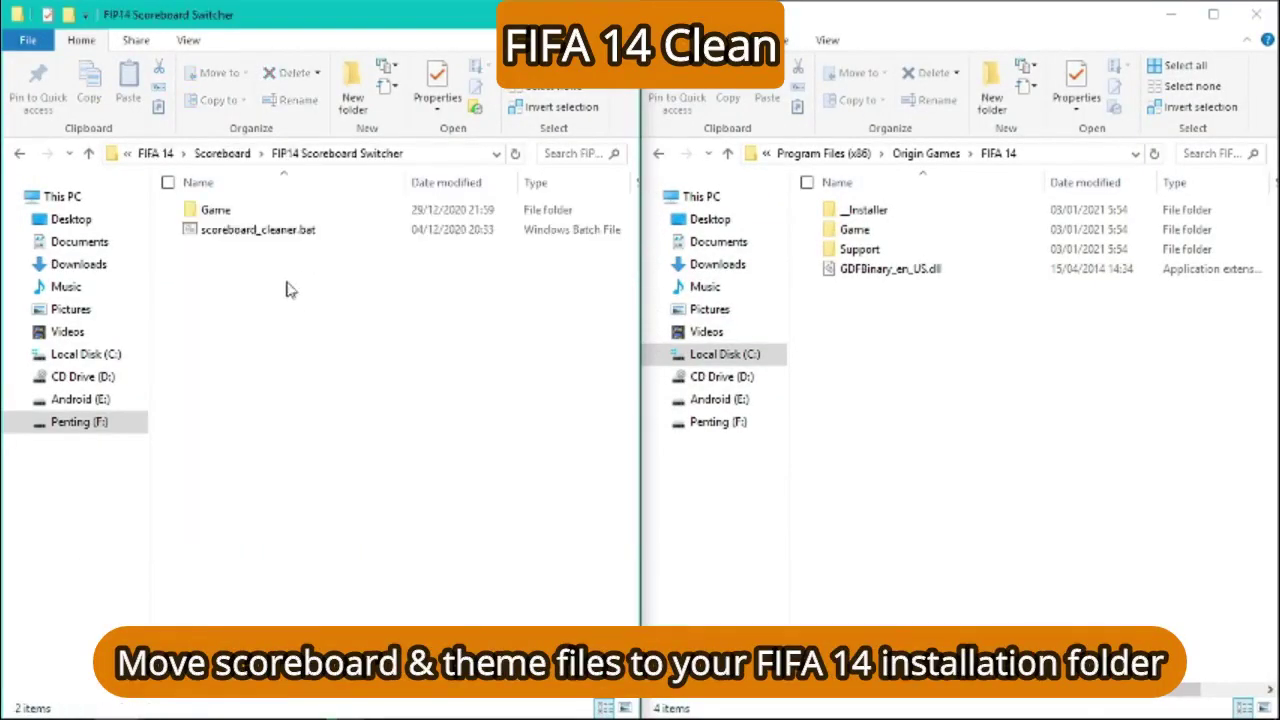
{"action": "key", "text": "ctrl+a"}
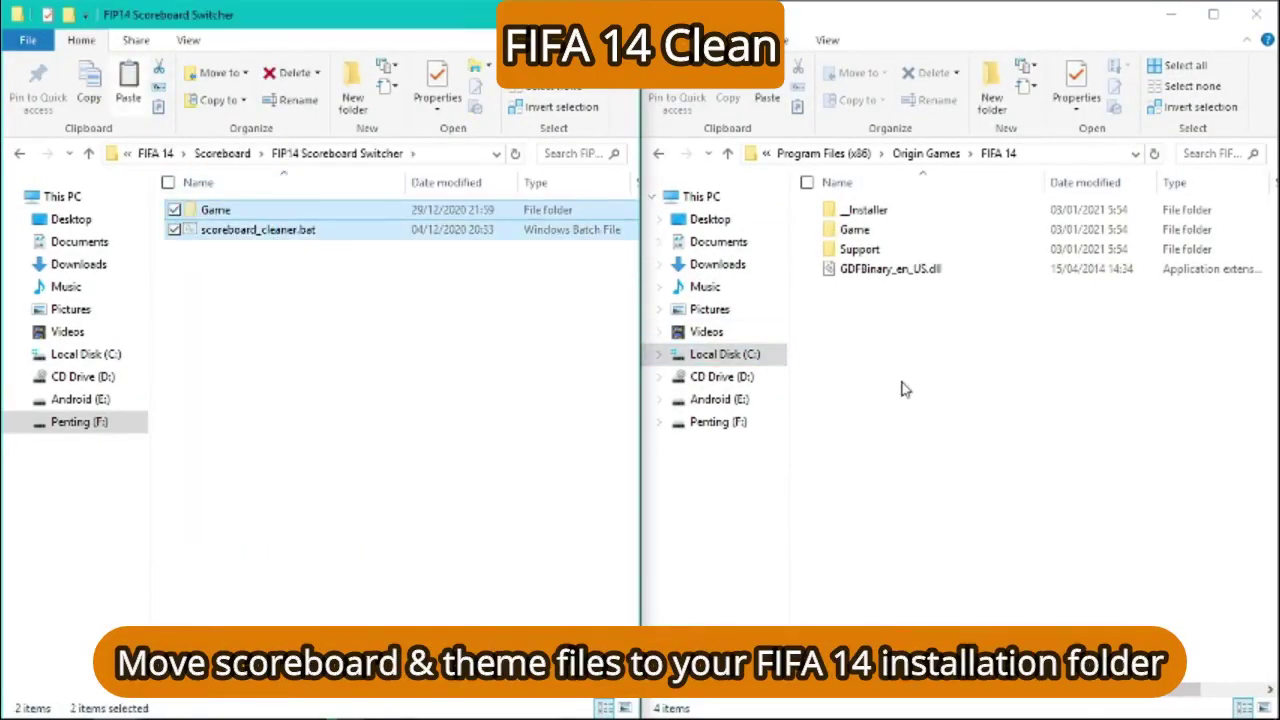
{"action": "left_click", "coordinate": [900, 389]}
{"action": "key", "text": "ctrl+v"}
{"action": "left_click", "coordinate": [567, 255]}
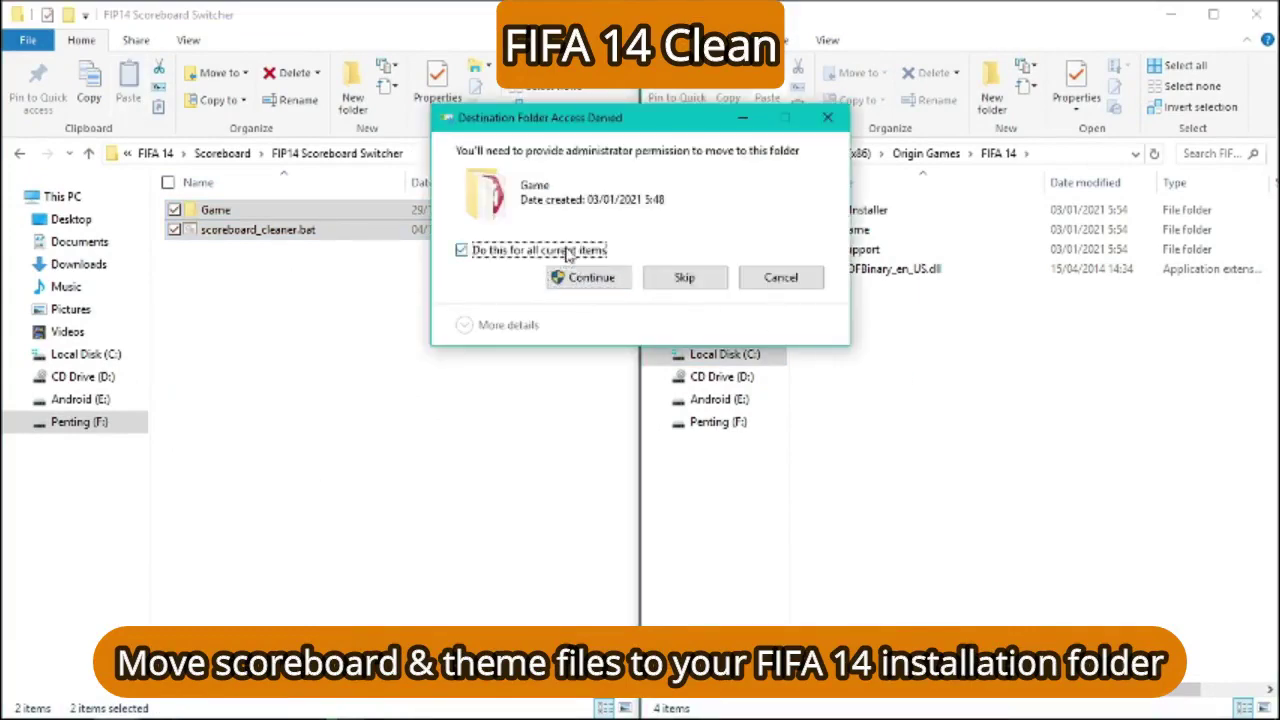
{"action": "left_click", "coordinate": [561, 276]}
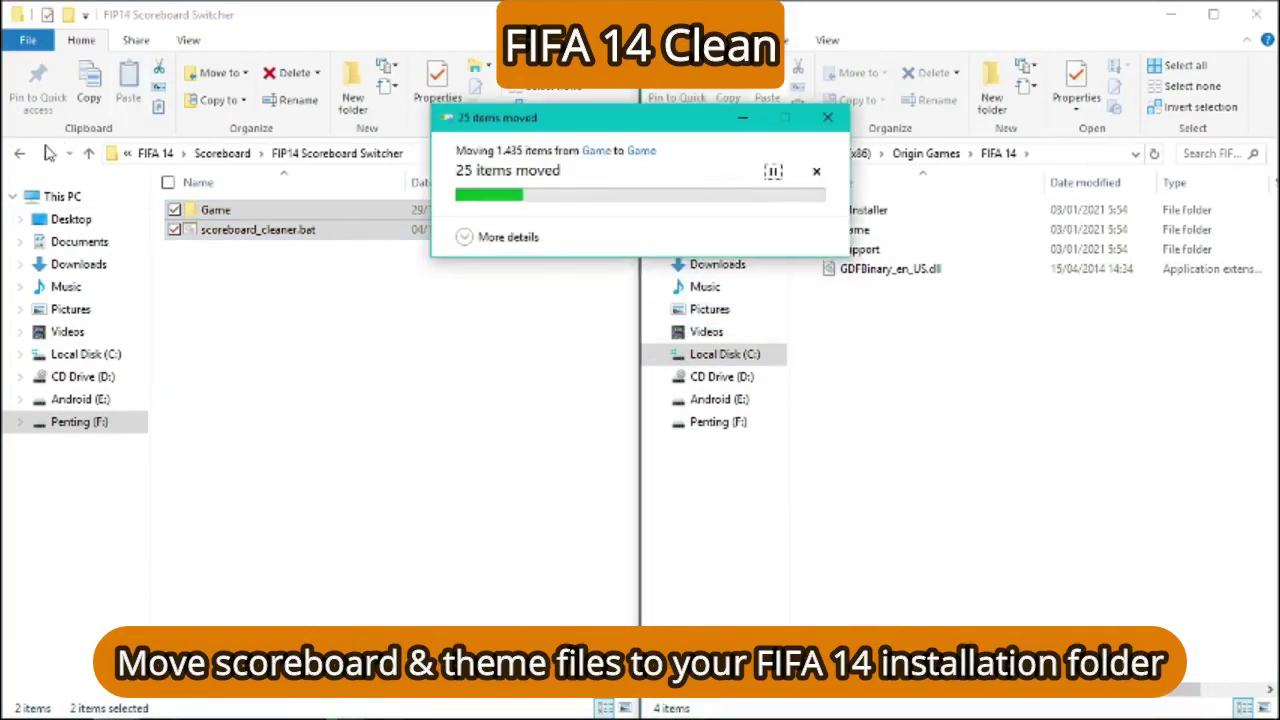
Move the Game folder and theme_cleaner.bat from FIP14 Theme Switcher into the FIFA 14 installation folder, granting administrator permission.
{"action": "left_click", "coordinate": [19, 153]}
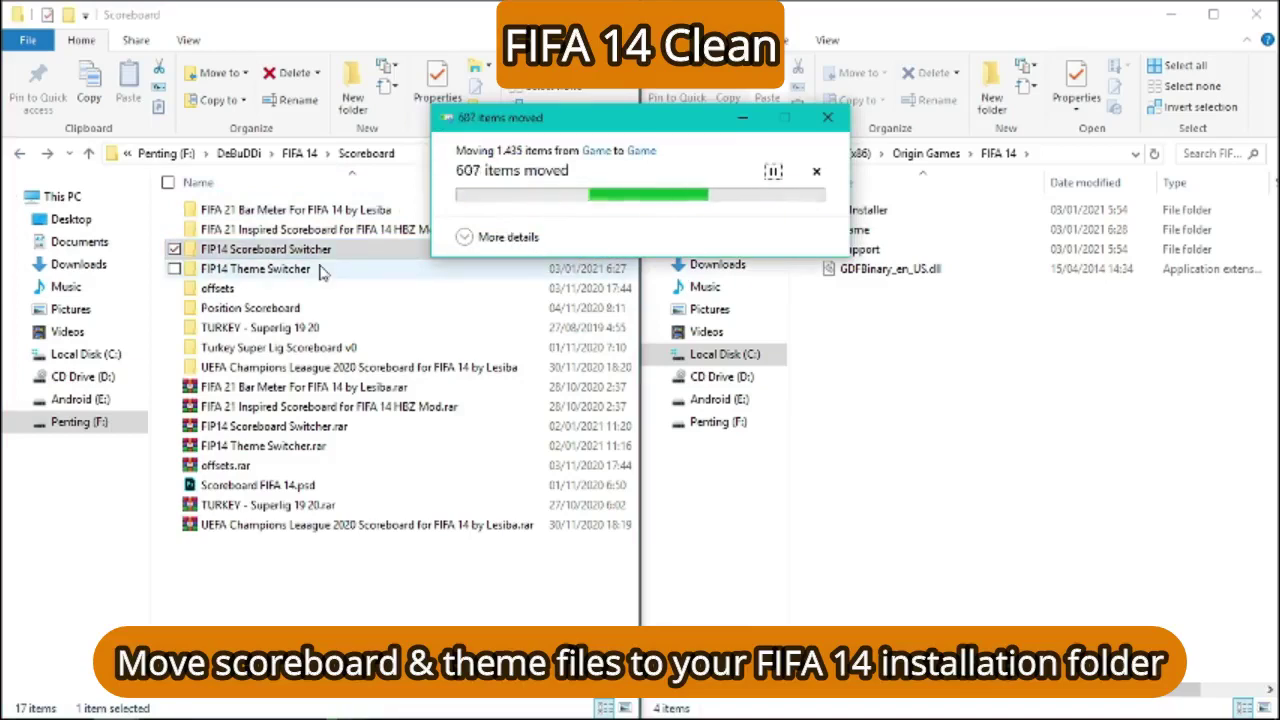
{"action": "left_click", "coordinate": [495, 237]}
{"action": "left_click", "coordinate": [495, 371]}
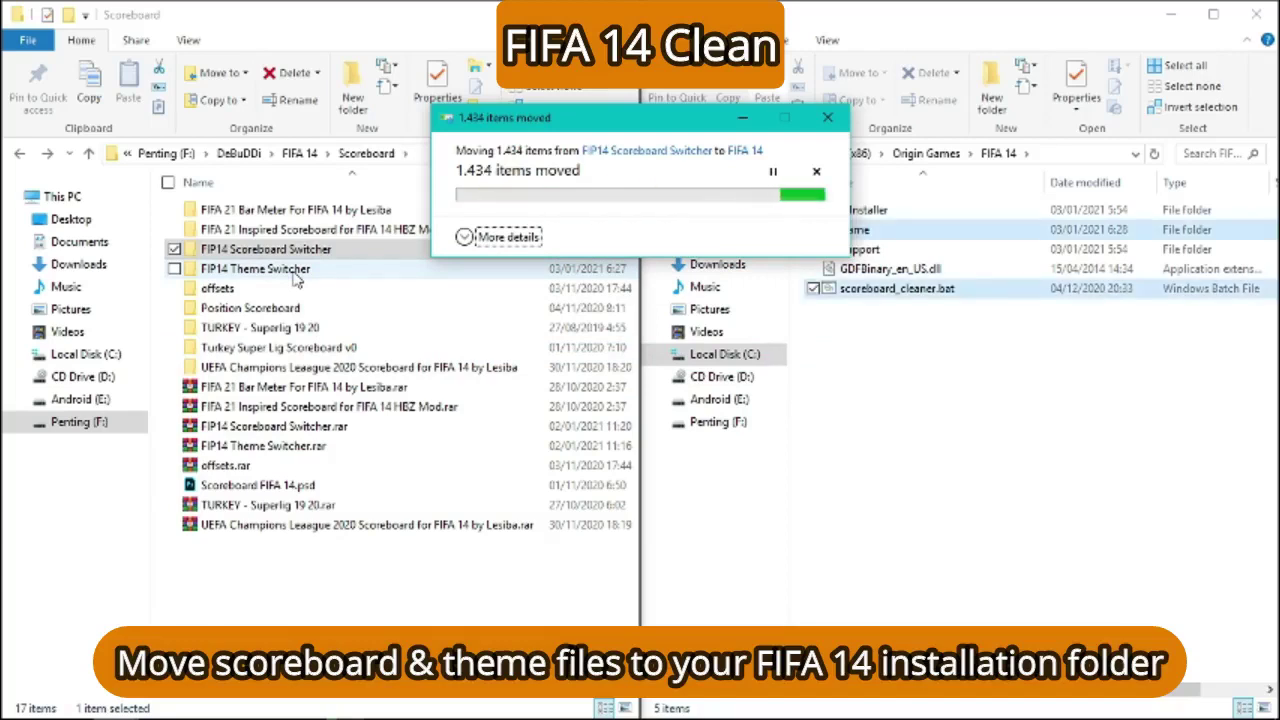
{"action": "double_click", "coordinate": [295, 272]}
{"action": "key", "text": "ctrl+a"}
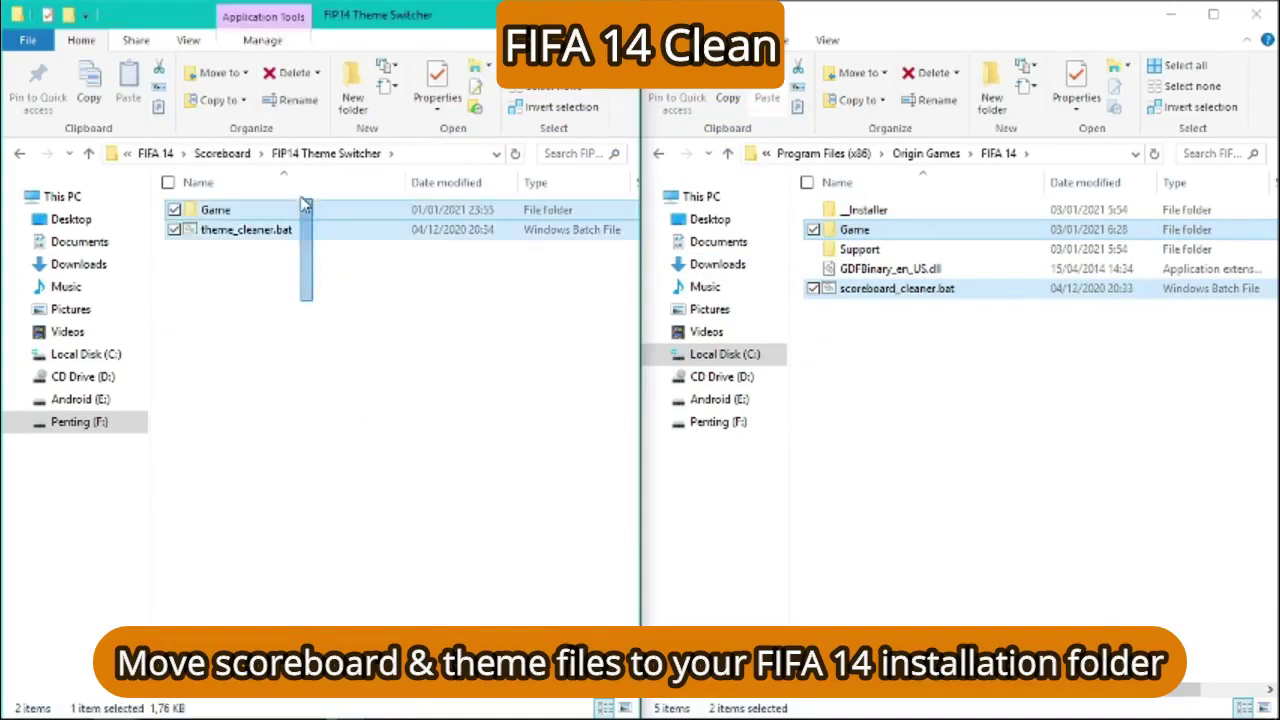
{"action": "right_click", "coordinate": [289, 211]}
{"action": "left_click", "coordinate": [330, 527]}
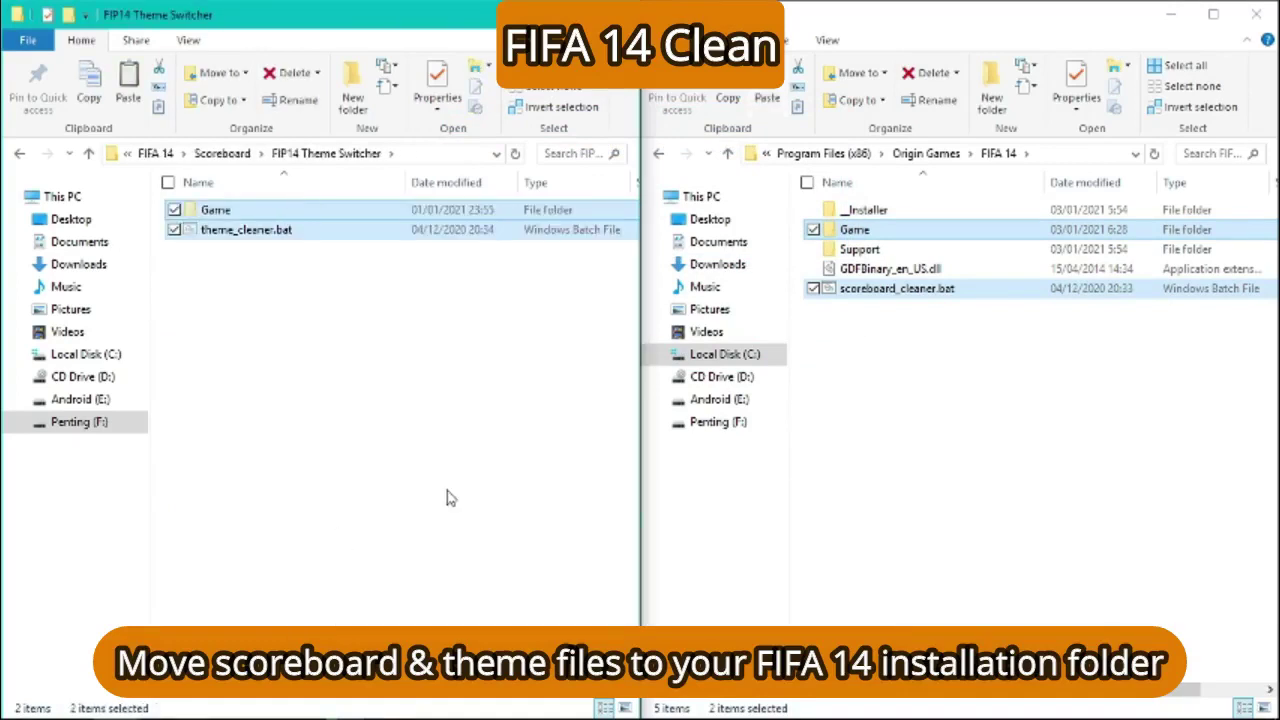
{"action": "right_click", "coordinate": [908, 444]}
{"action": "left_click", "coordinate": [950, 300]}
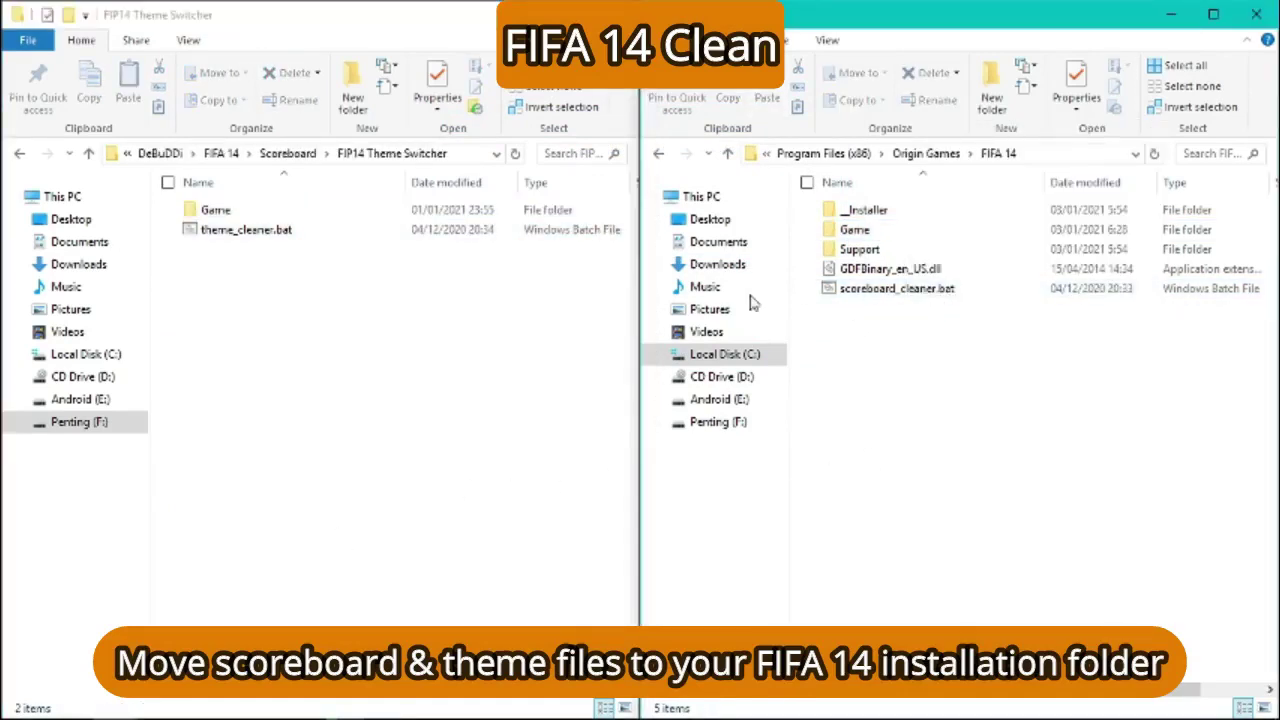
{"action": "left_click", "coordinate": [622, 276]}
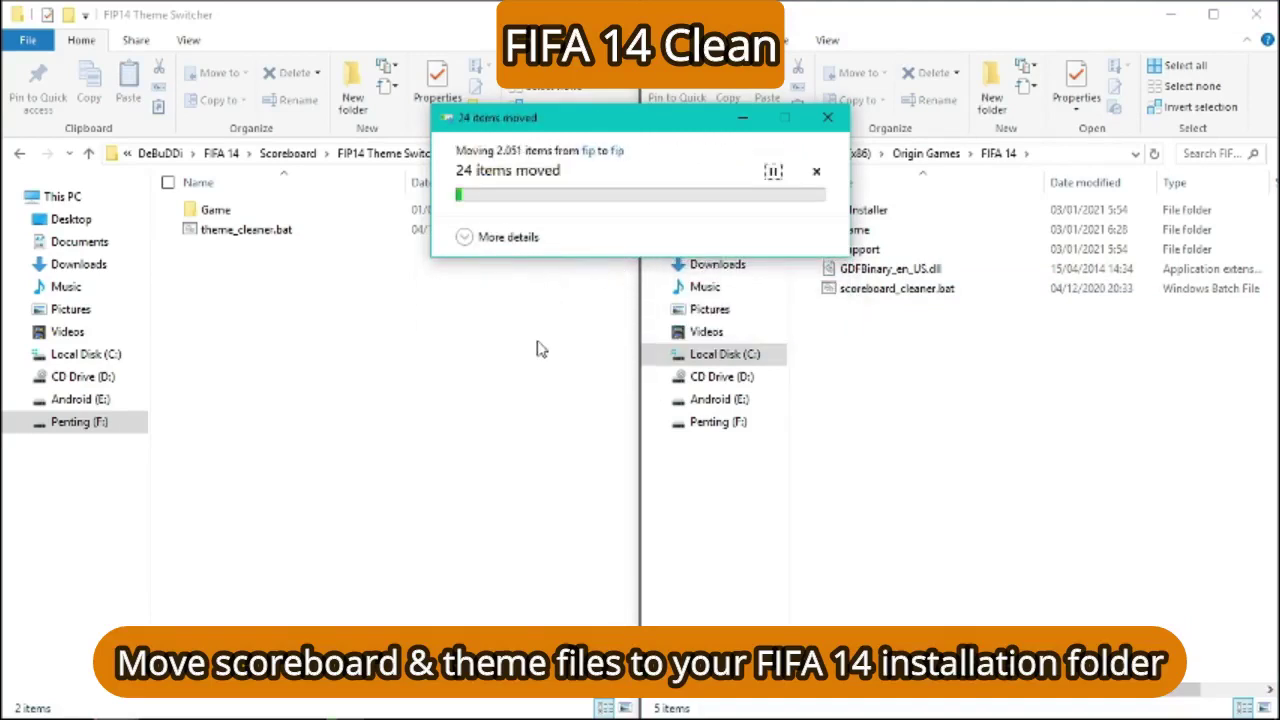
{"action": "left_click", "coordinate": [500, 237]}
{"action": "left_click", "coordinate": [497, 351]}
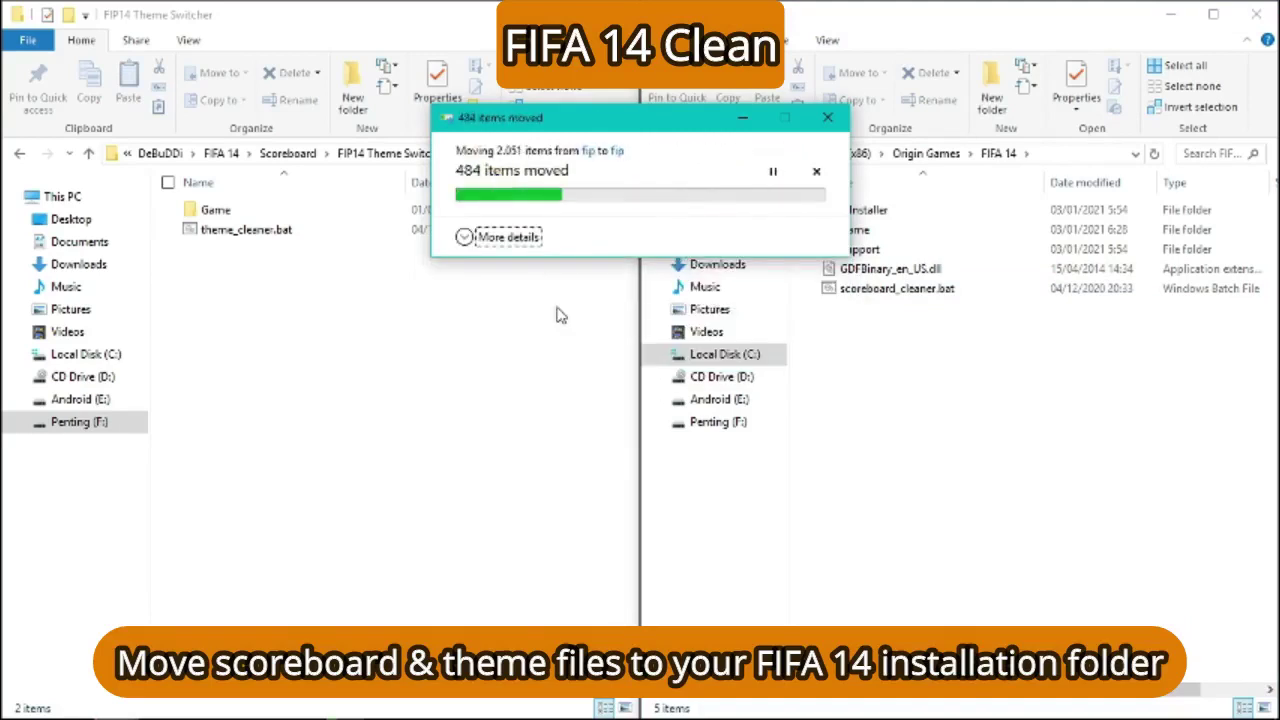
{"action": "left_click", "coordinate": [505, 238]}
{"action": "left_click", "coordinate": [495, 506]}
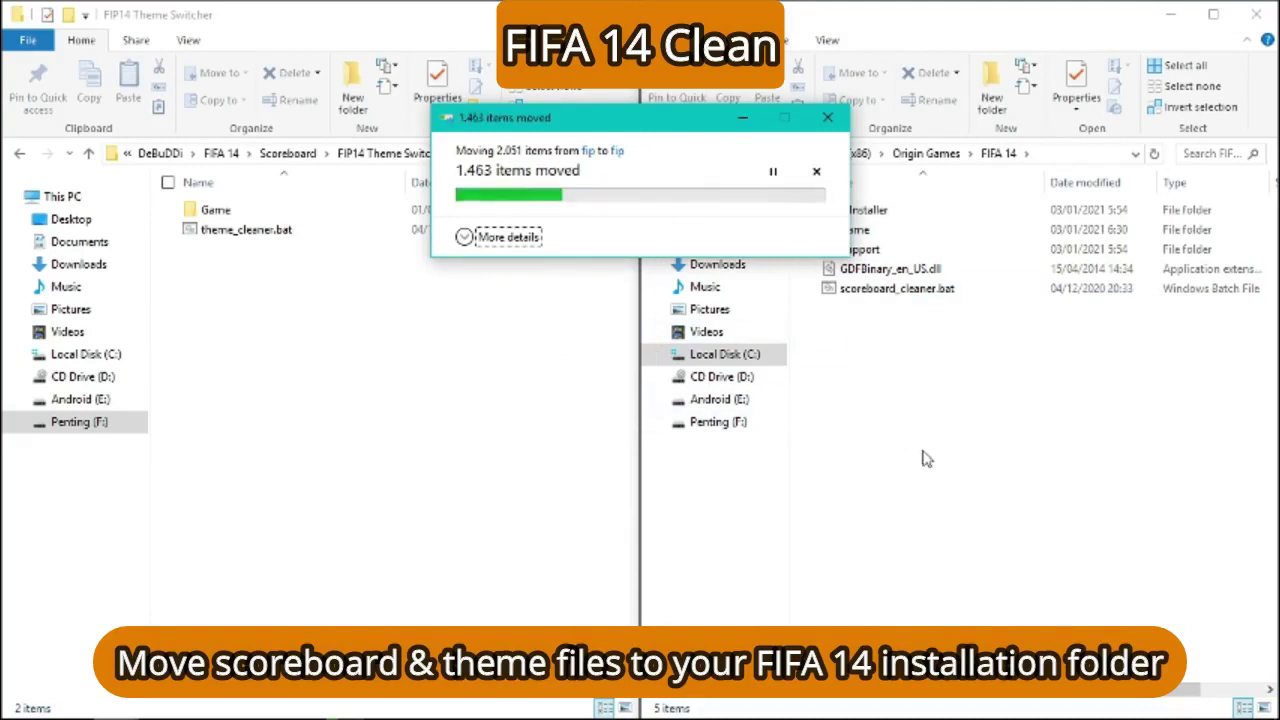
{"action": "left_click", "coordinate": [500, 237]}
{"action": "left_click", "coordinate": [497, 347]}
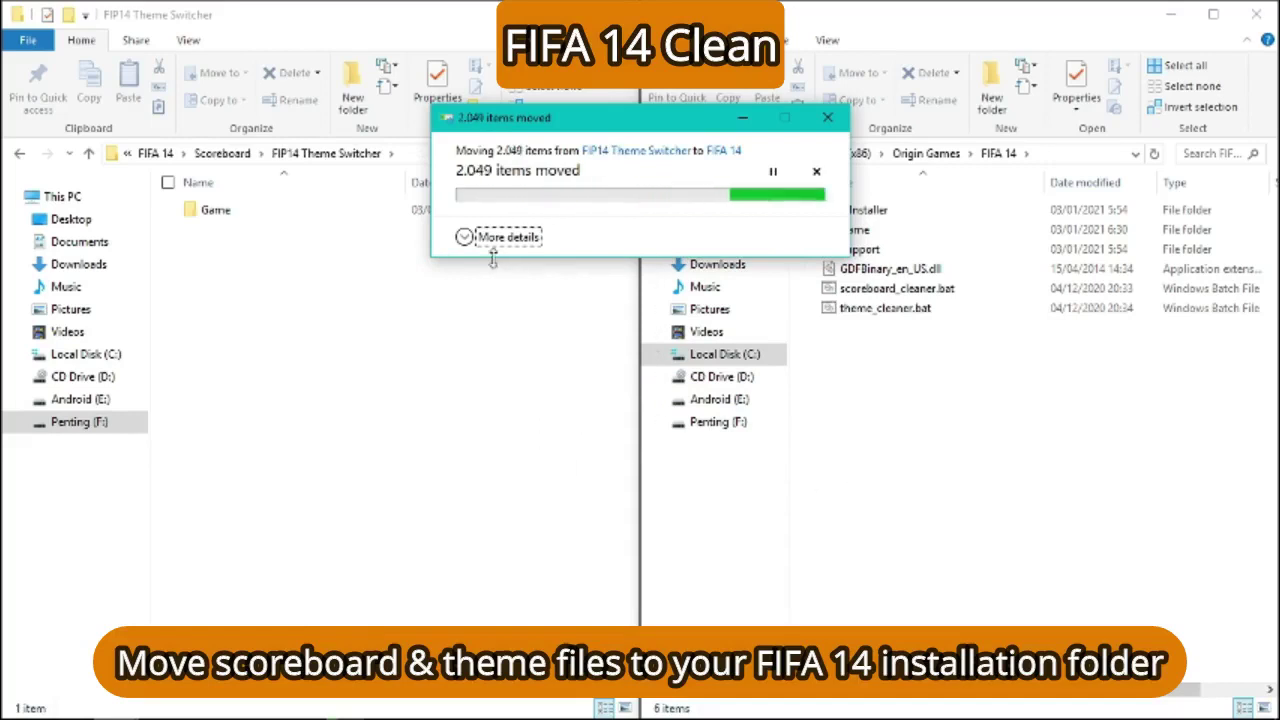
{"action": "left_click", "coordinate": [661, 428]}
{"action": "left_click", "coordinate": [660, 184]}
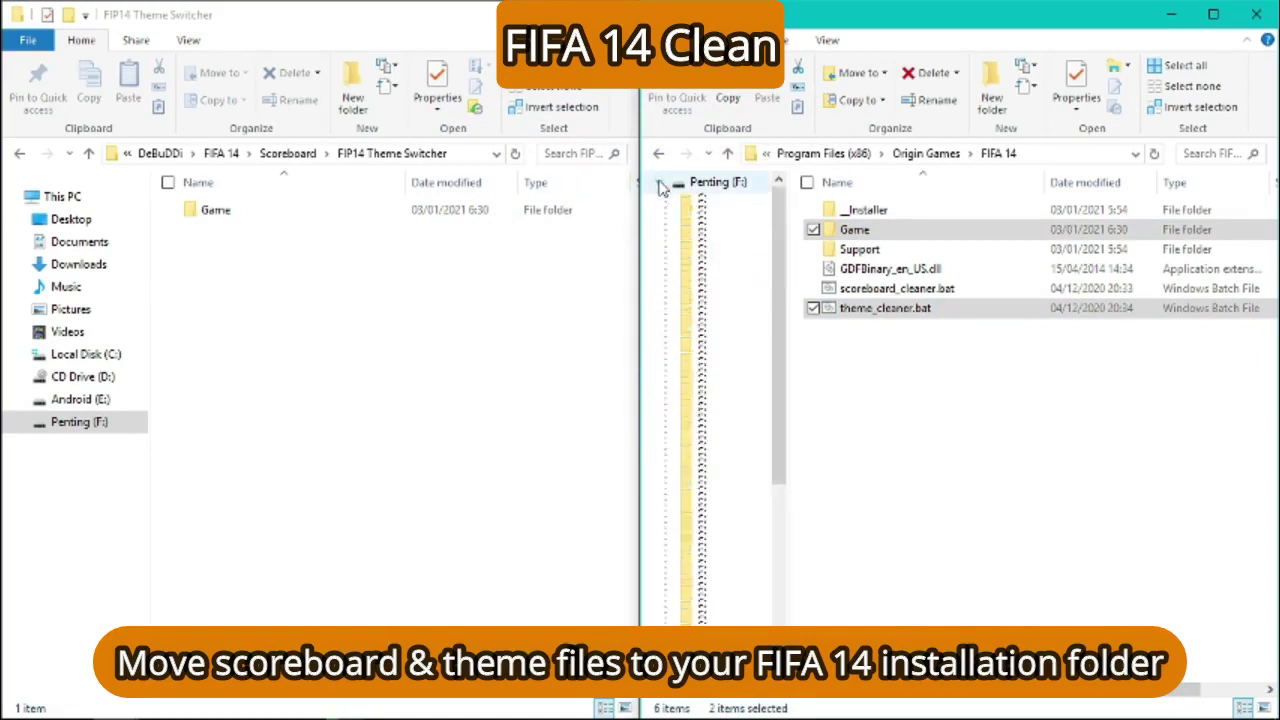
Launch FIP Scoreboard Manager.exe from the Game folder of FIFA 14 and reposition its window.
{"action": "left_click", "coordinate": [843, 427]}
{"action": "left_click", "coordinate": [470, 377]}
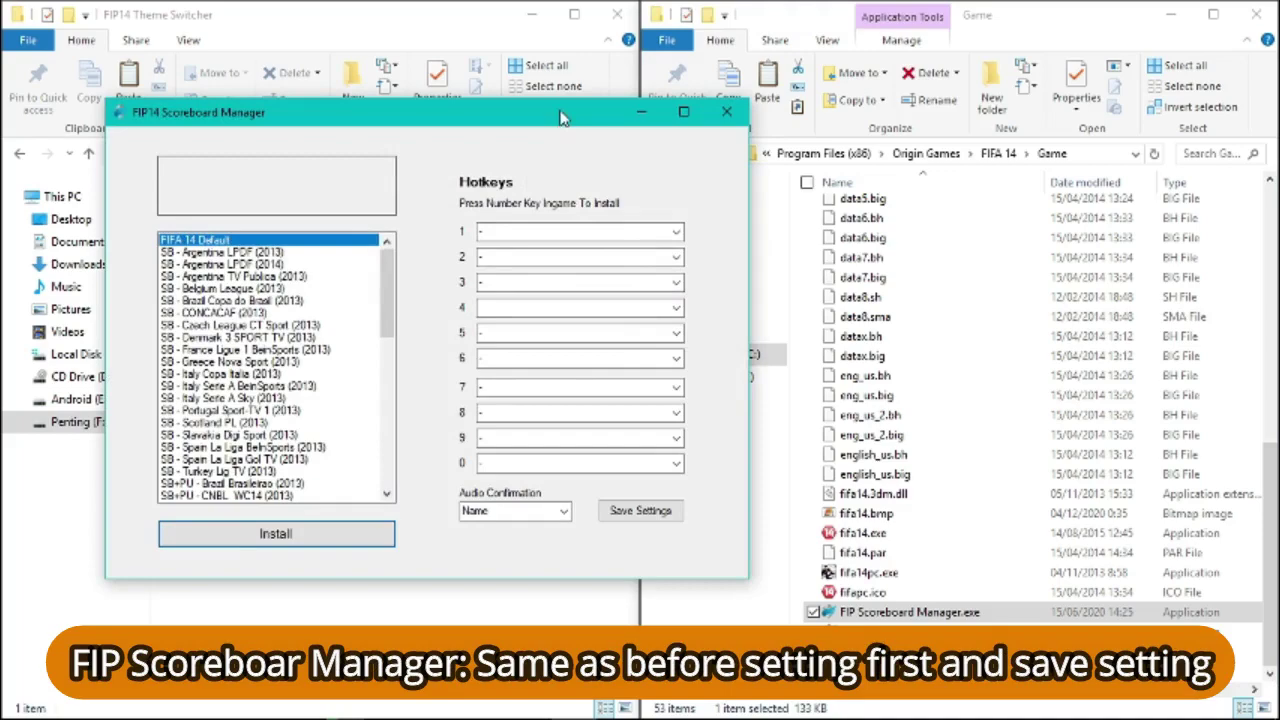
{"action": "left_click_drag", "start_coordinate": [560, 118], "coordinate": [717, 79]}
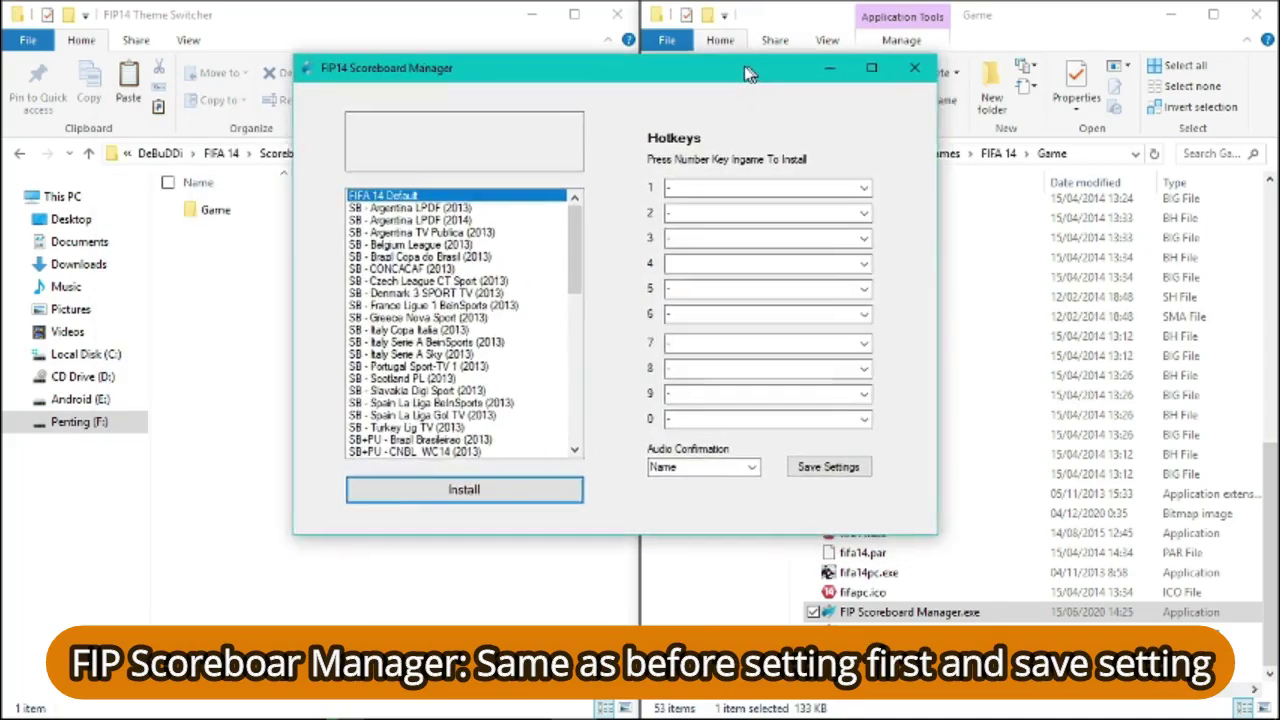
Assign SB+PU - UEFA Champions League (2019) to hotkey 1 and SB+PU - UEFA Europa League (2019) to hotkey 2.
{"action": "left_click", "coordinate": [830, 193]}
{"action": "left_click_drag", "start_coordinate": [828, 259], "coordinate": [824, 452]}
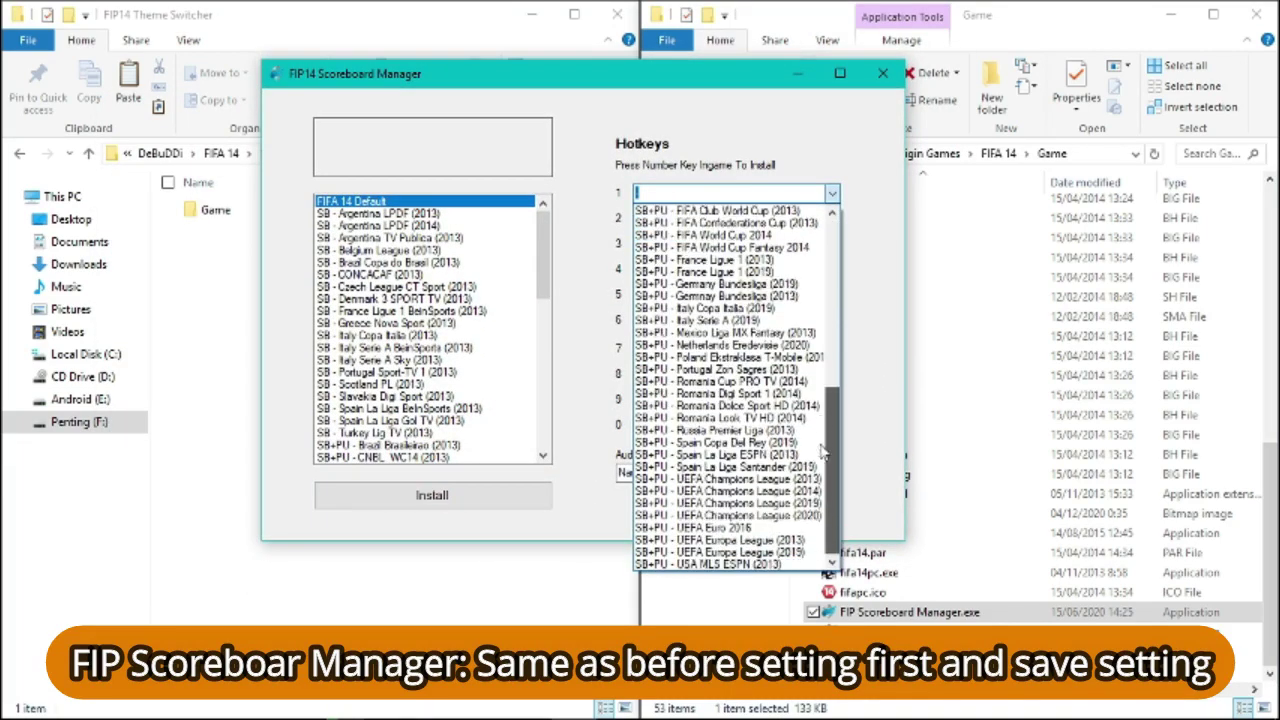
{"action": "left_click", "coordinate": [800, 503]}
{"action": "left_click", "coordinate": [832, 218]}
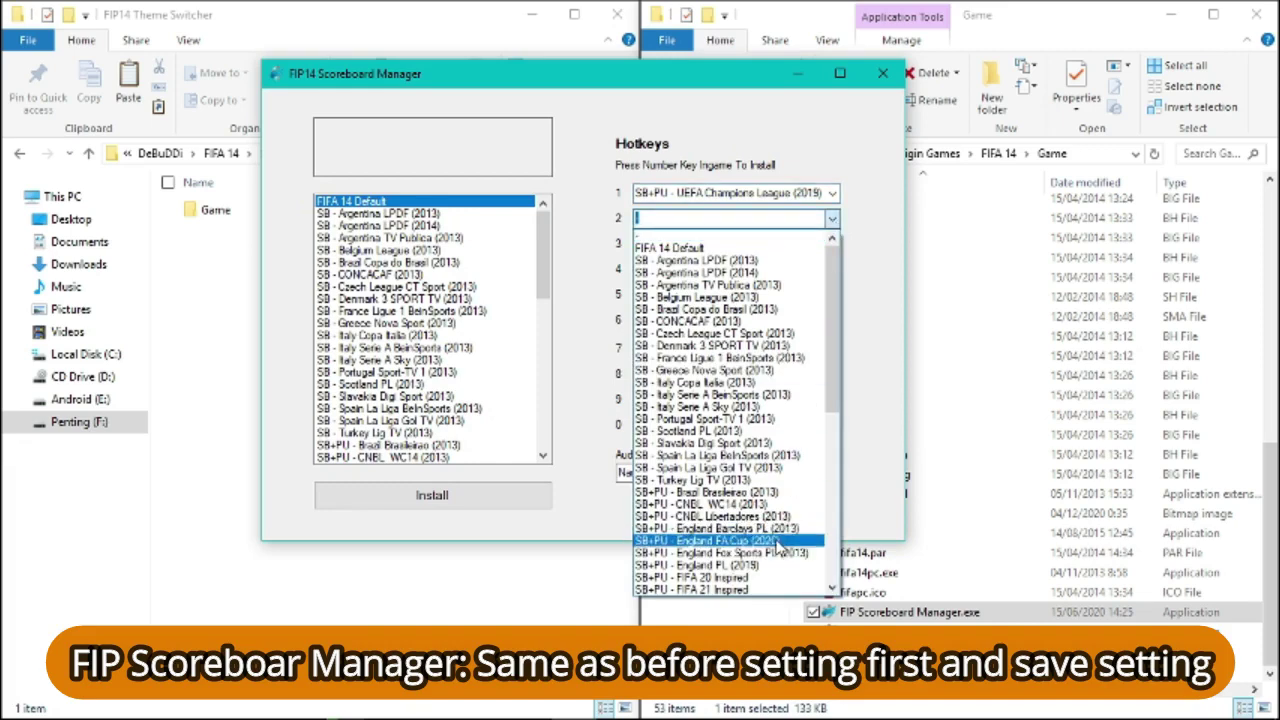
{"action": "scroll", "coordinate": [770, 560], "scroll_direction": "down", "scroll_amount": 2}
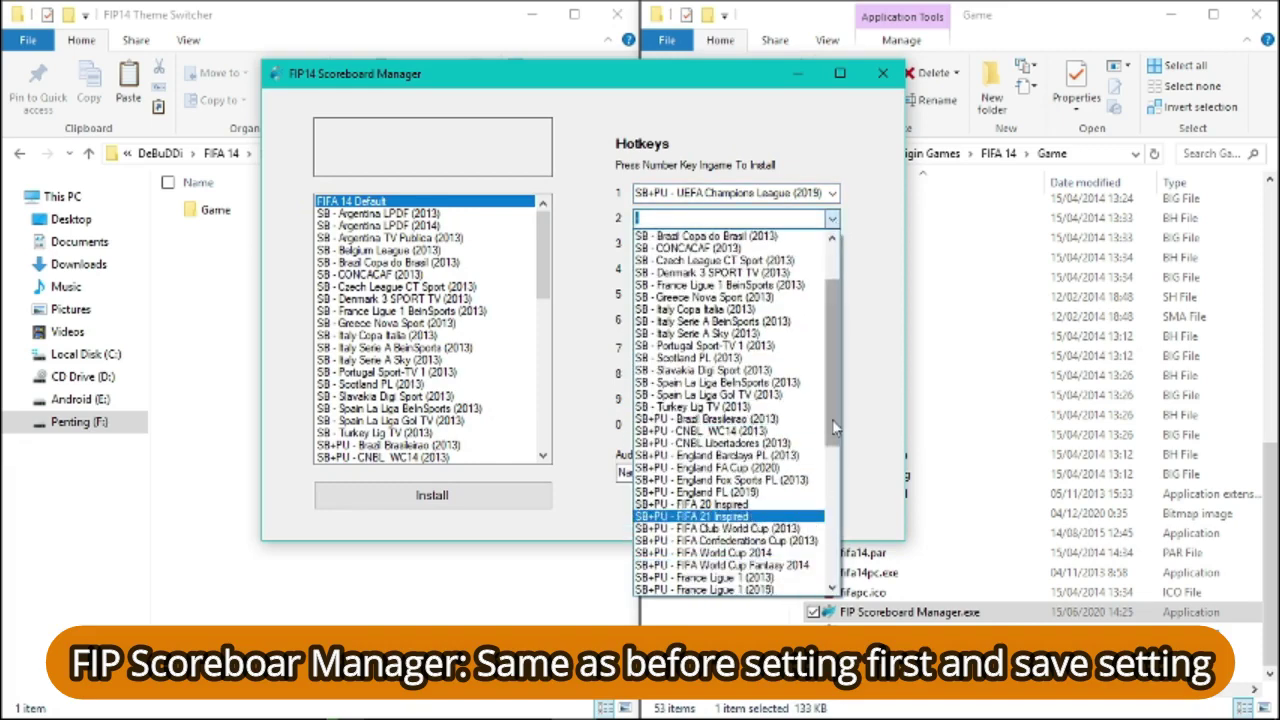
{"action": "scroll", "coordinate": [815, 541], "scroll_direction": "down", "scroll_amount": 8}
{"action": "left_click", "coordinate": [785, 586]}
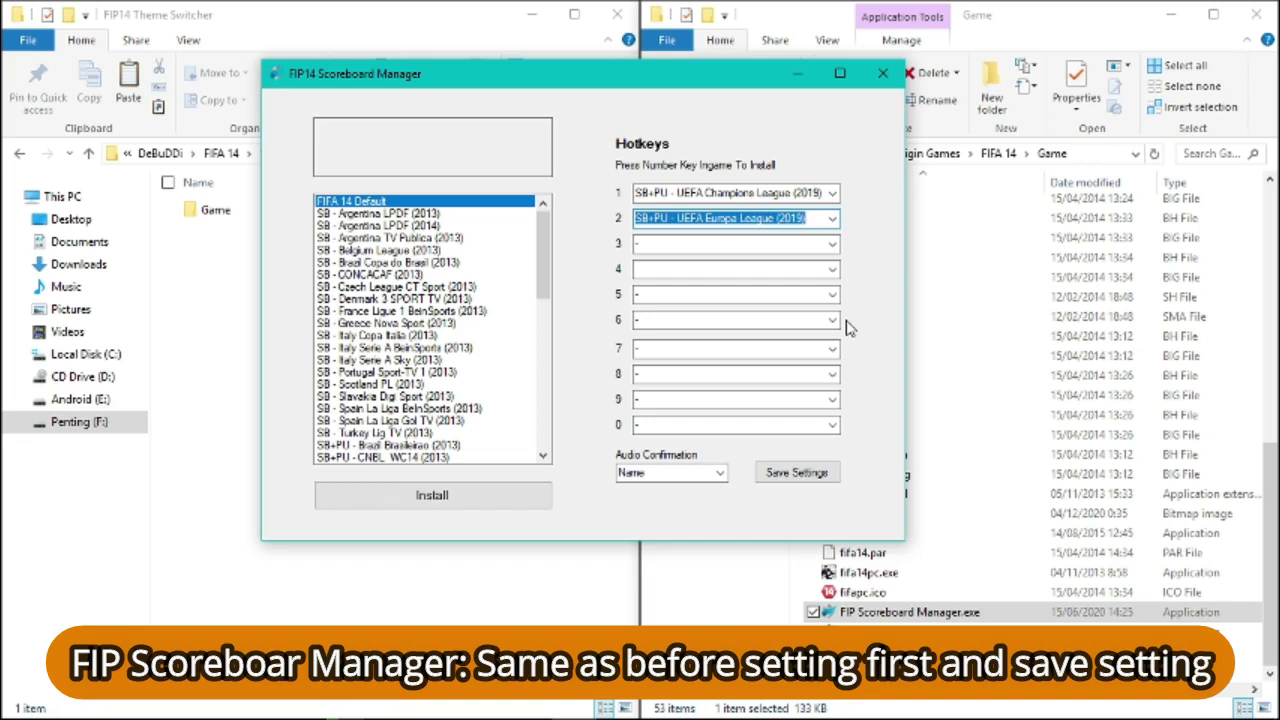
Assign SB+PU - UEFA Euro 2016 to hotkey 3 and SB+PU - Italy Serie A (2019) to hotkey 4.
{"action": "left_click", "coordinate": [831, 244]}
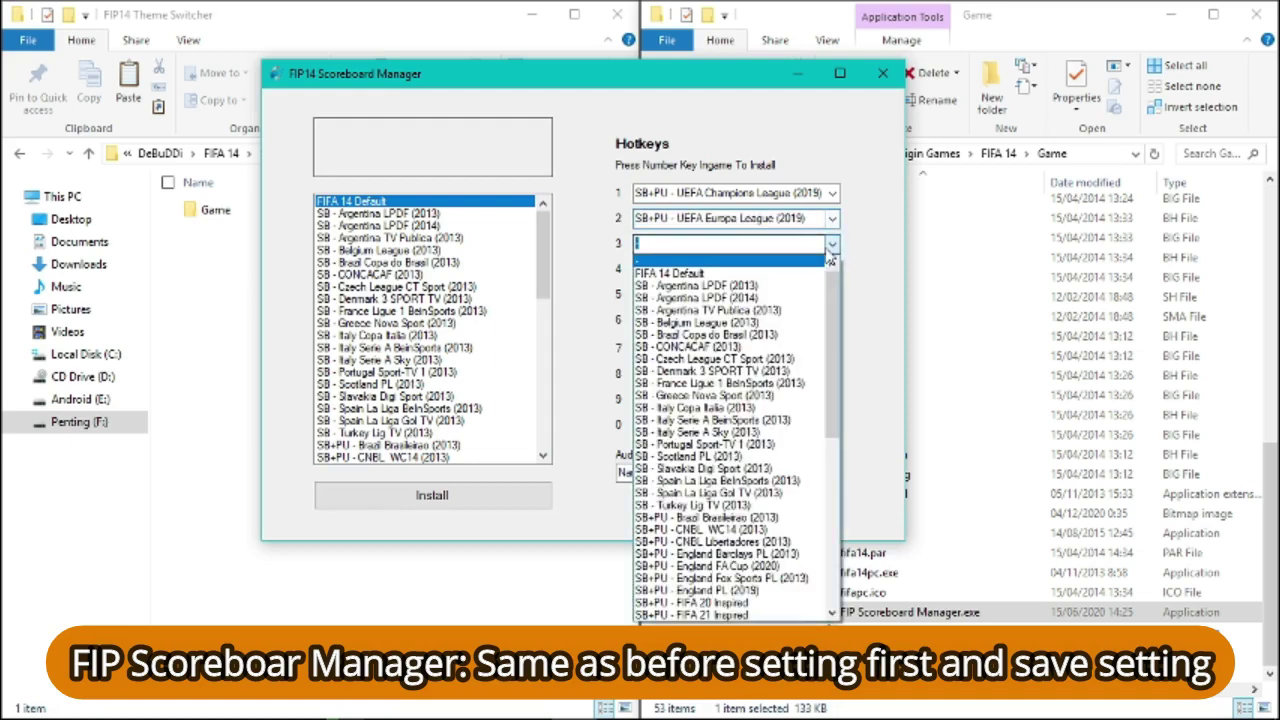
{"action": "left_click_drag", "start_coordinate": [831, 347], "coordinate": [842, 517]}
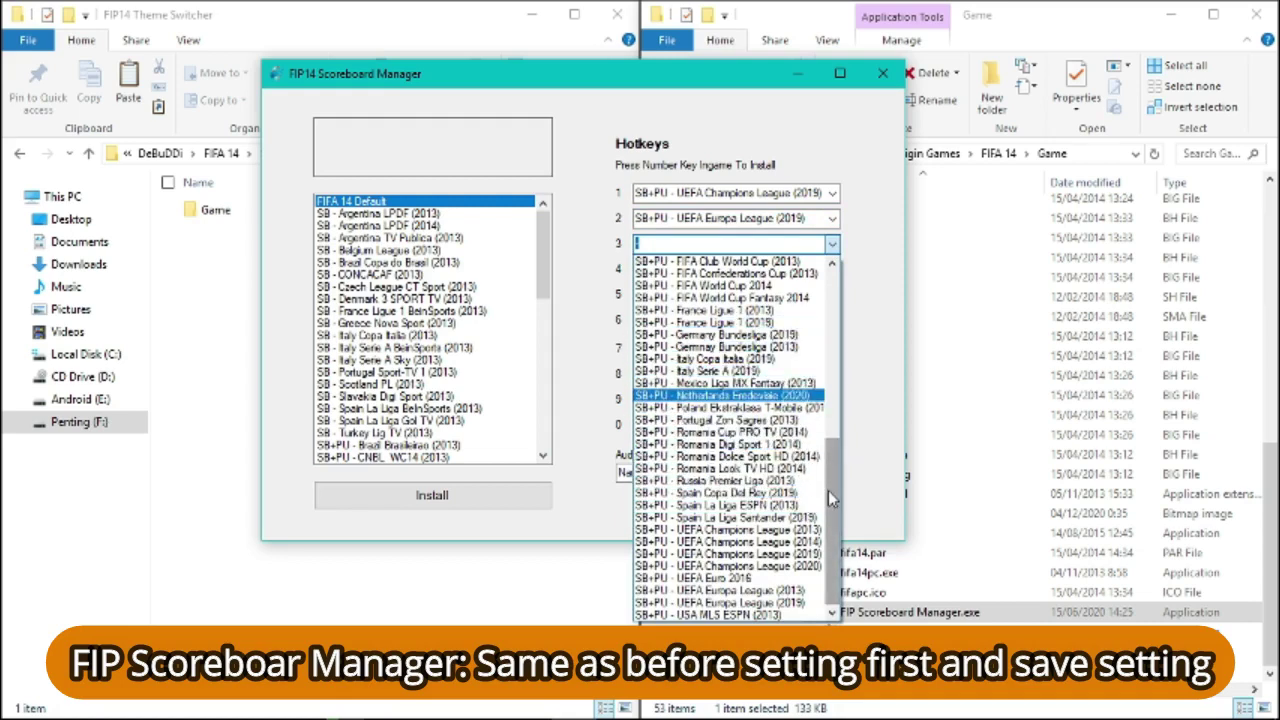
{"action": "left_click", "coordinate": [760, 582]}
{"action": "left_click", "coordinate": [832, 269]}
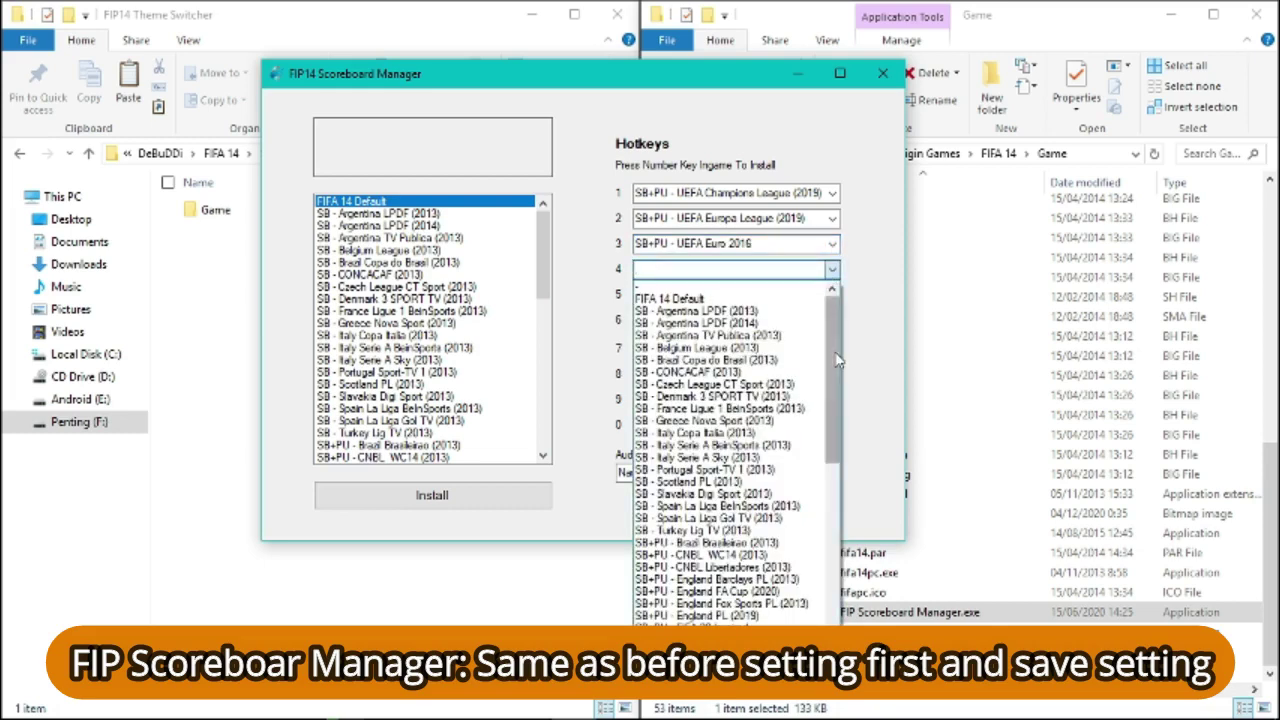
{"action": "left_click_drag", "start_coordinate": [832, 365], "coordinate": [832, 452]}
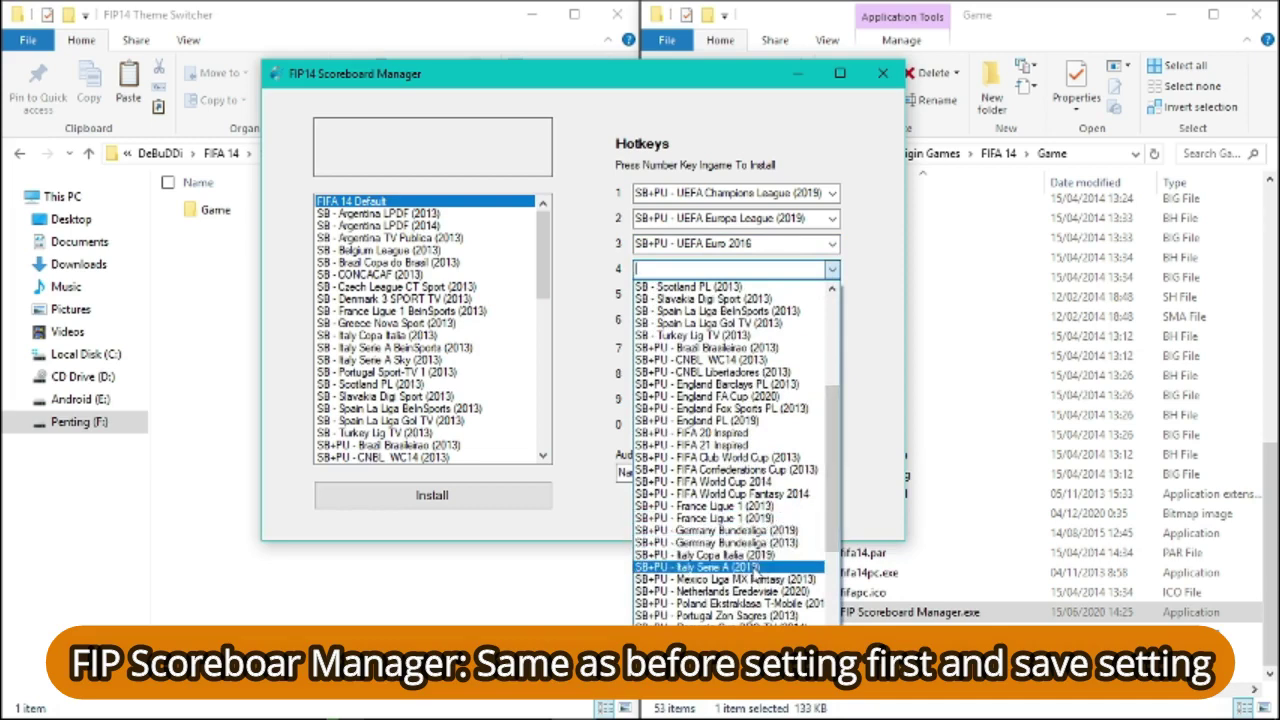
{"action": "left_click", "coordinate": [755, 568]}
Assign SB+PU - Italy Copa Italia (2019) to hotkey 5 and SB+PU - FIFA World Cup 2014 to hotkey 6.
{"action": "left_click", "coordinate": [834, 296]}
{"action": "scroll", "coordinate": [750, 430], "scroll_direction": "down", "scroll_amount": 15}
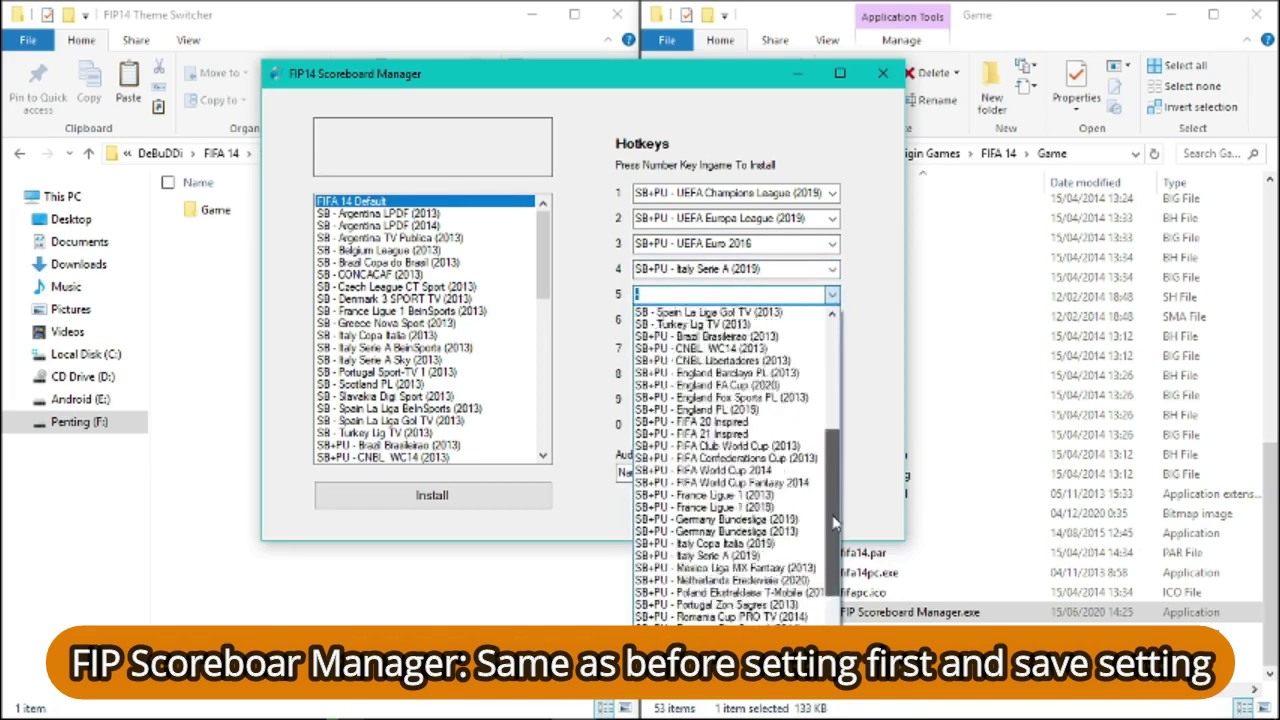
{"action": "left_click", "coordinate": [740, 409]}
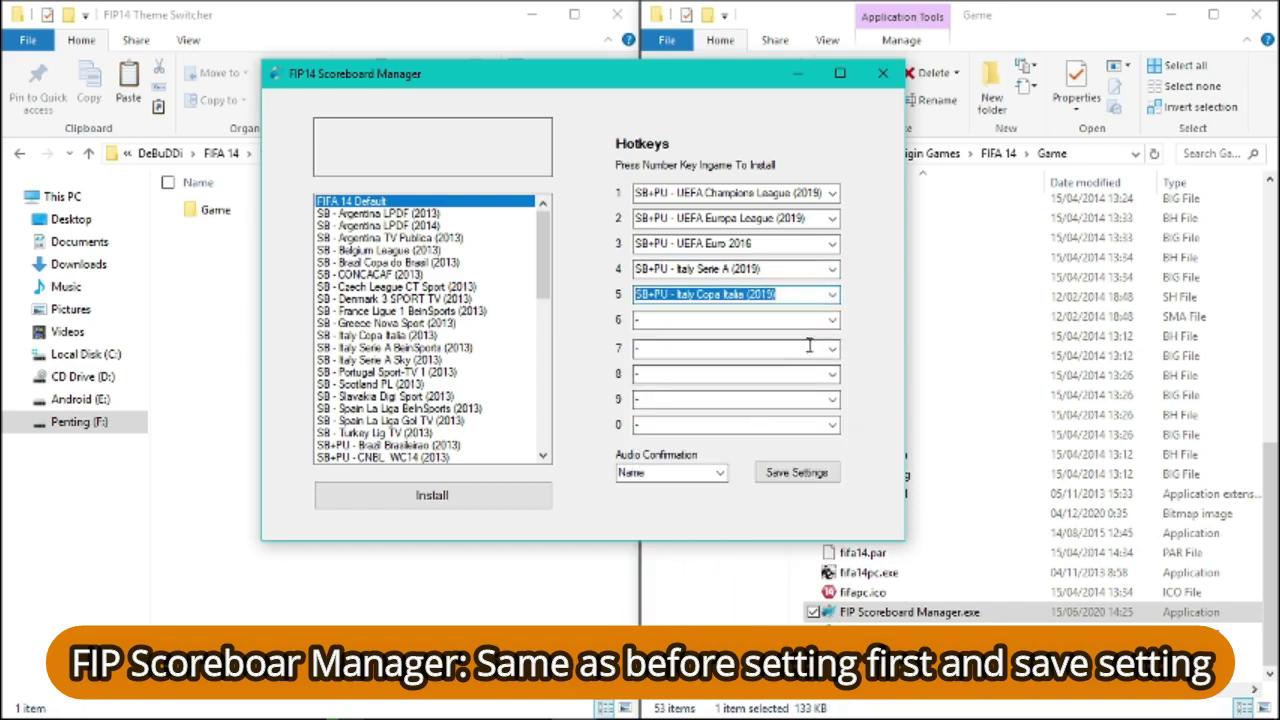
{"action": "left_click", "coordinate": [829, 320]}
{"action": "left_click_drag", "start_coordinate": [828, 367], "coordinate": [824, 497]}
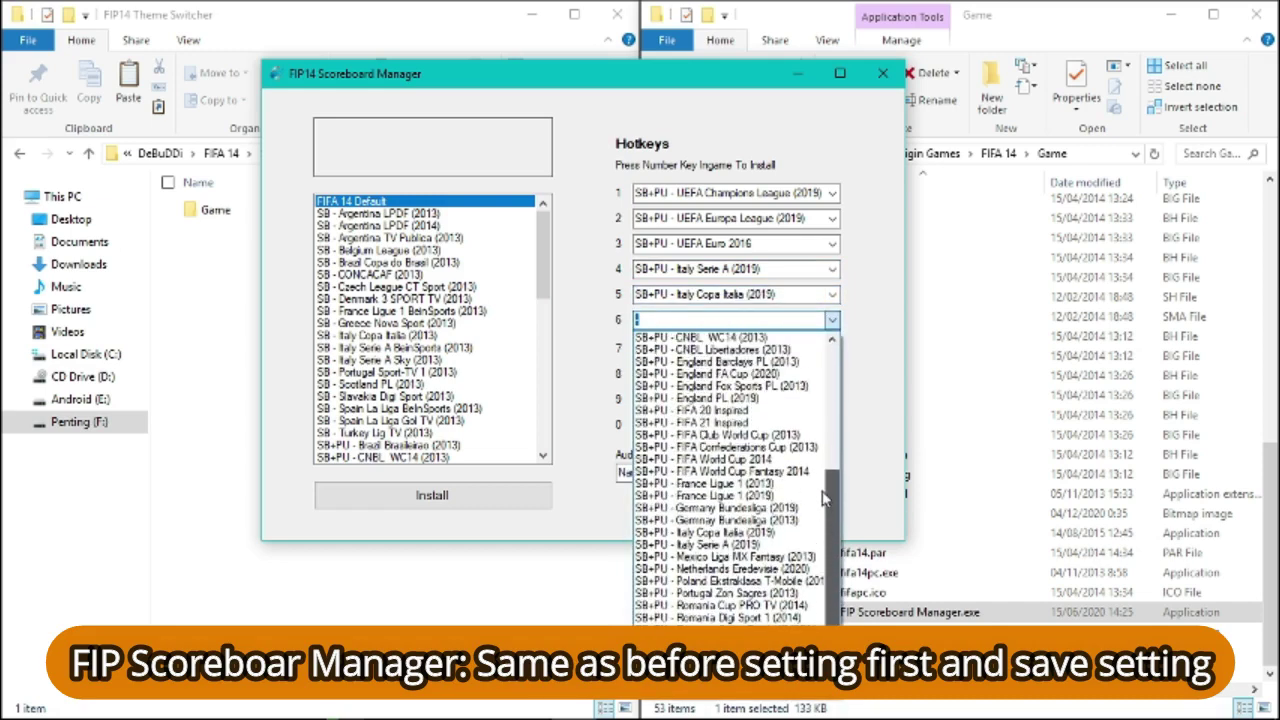
{"action": "left_click", "coordinate": [720, 459]}
Assign SB+PU - FIFA 21 Inspired to hotkey 7 and SB+PU - FIFA 20 Inspired to hotkey 8.
{"action": "left_click", "coordinate": [832, 348]}
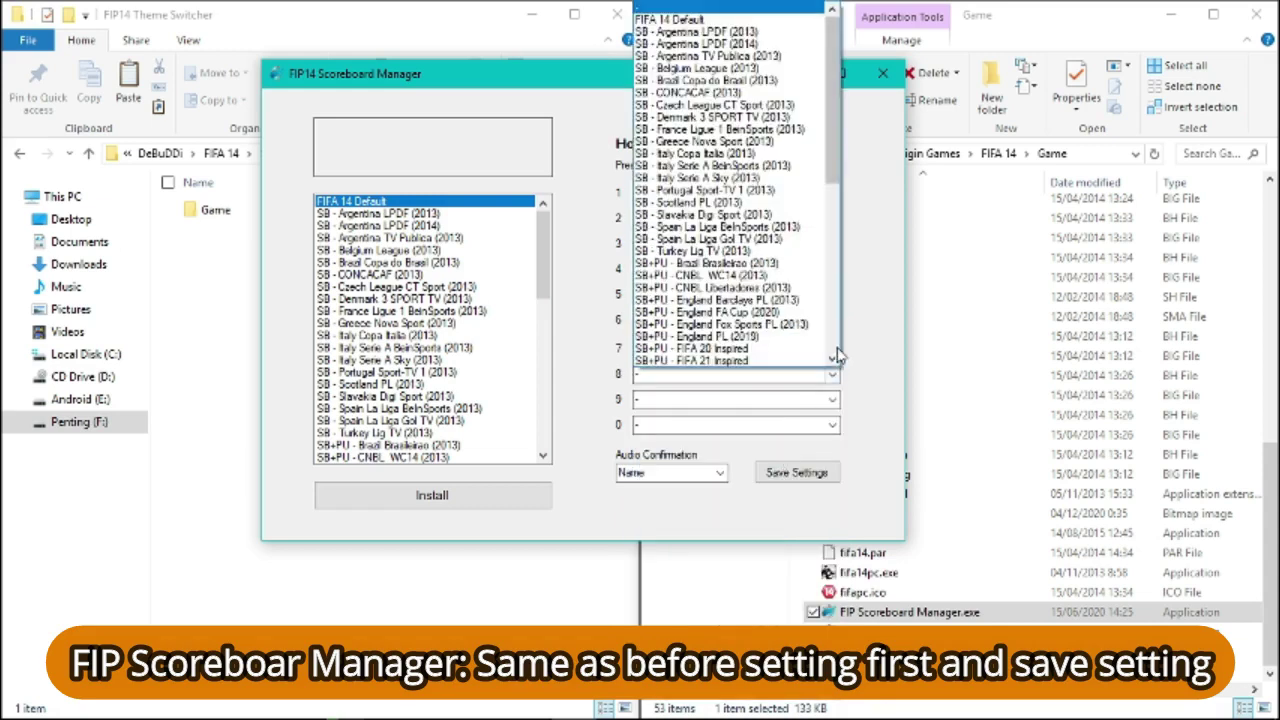
{"action": "left_click_drag", "start_coordinate": [830, 146], "coordinate": [831, 240]}
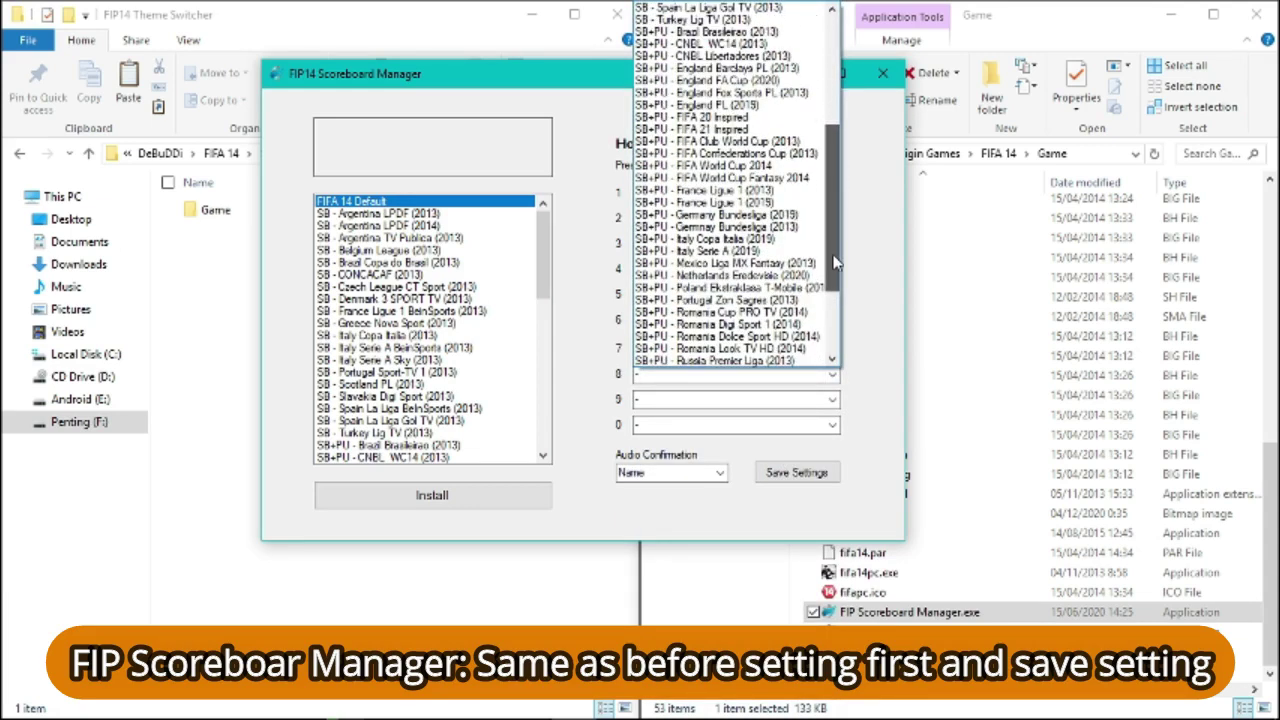
{"action": "left_click", "coordinate": [808, 143]}
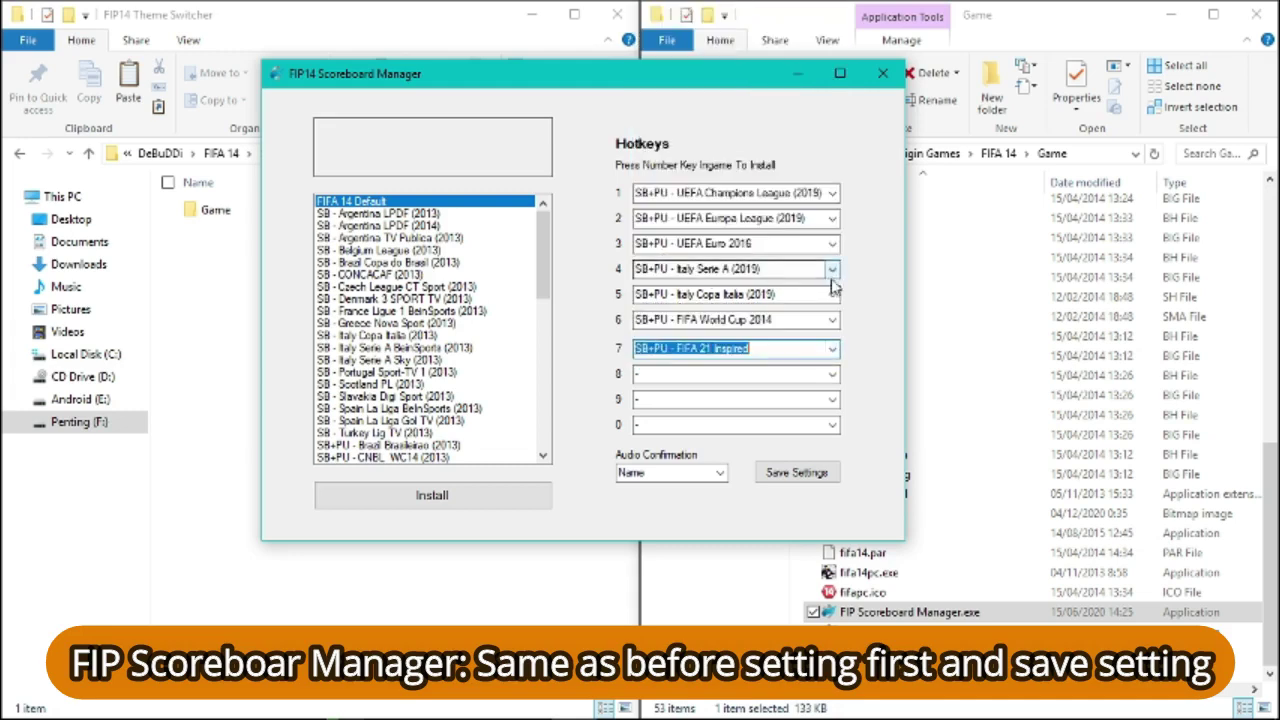
{"action": "left_click", "coordinate": [831, 374]}
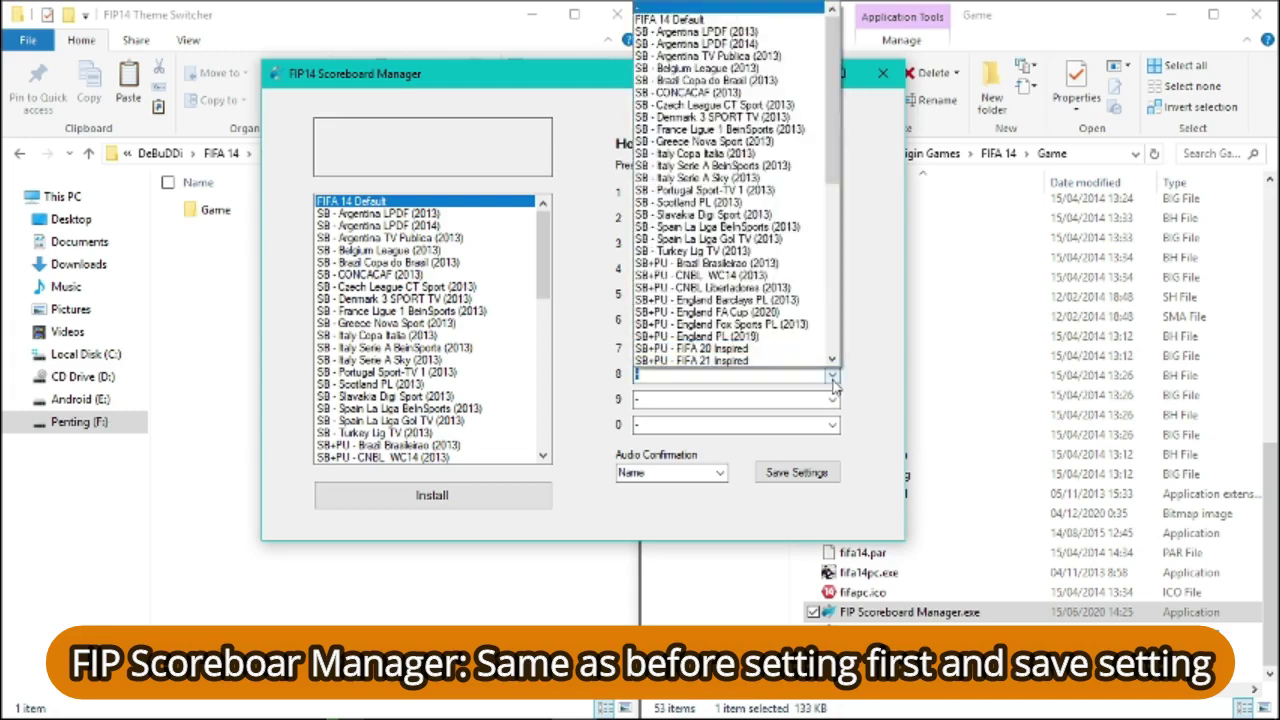
{"action": "left_click", "coordinate": [745, 360]}
Assign the SB+PU - Netherlands Eredevisie (2020) scoreboard to hotkey 9.
{"action": "left_click", "coordinate": [831, 399]}
{"action": "left_click_drag", "start_coordinate": [834, 176], "coordinate": [835, 310]}
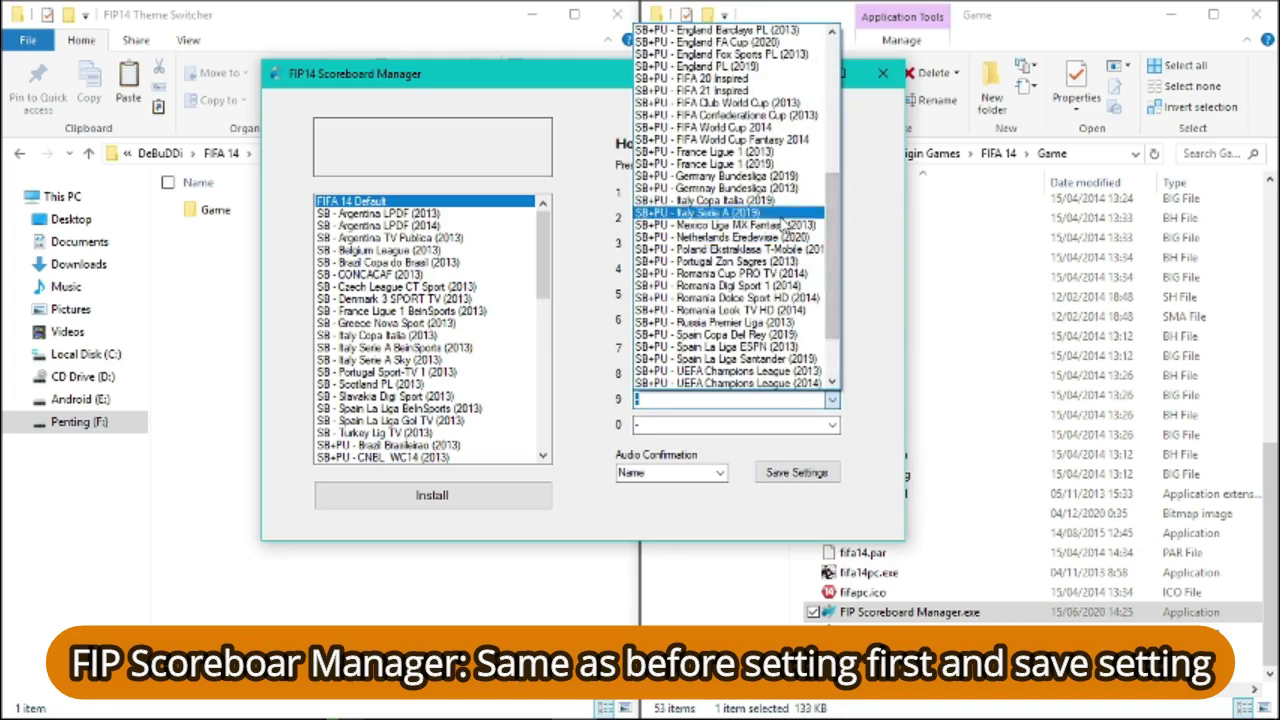
{"action": "left_click", "coordinate": [779, 238]}
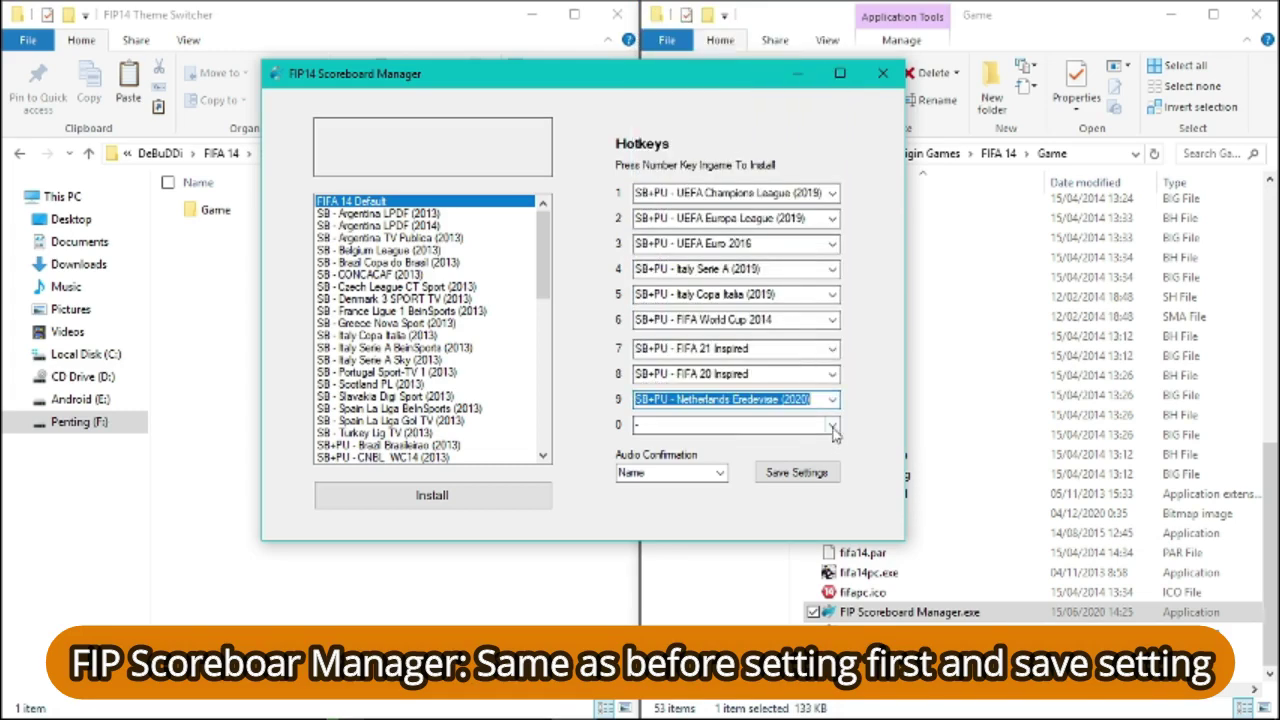
Assign the FIFA 14 Default scoreboard to hotkey 0.
{"action": "left_click", "coordinate": [834, 428]}
{"action": "left_click", "coordinate": [834, 224]}
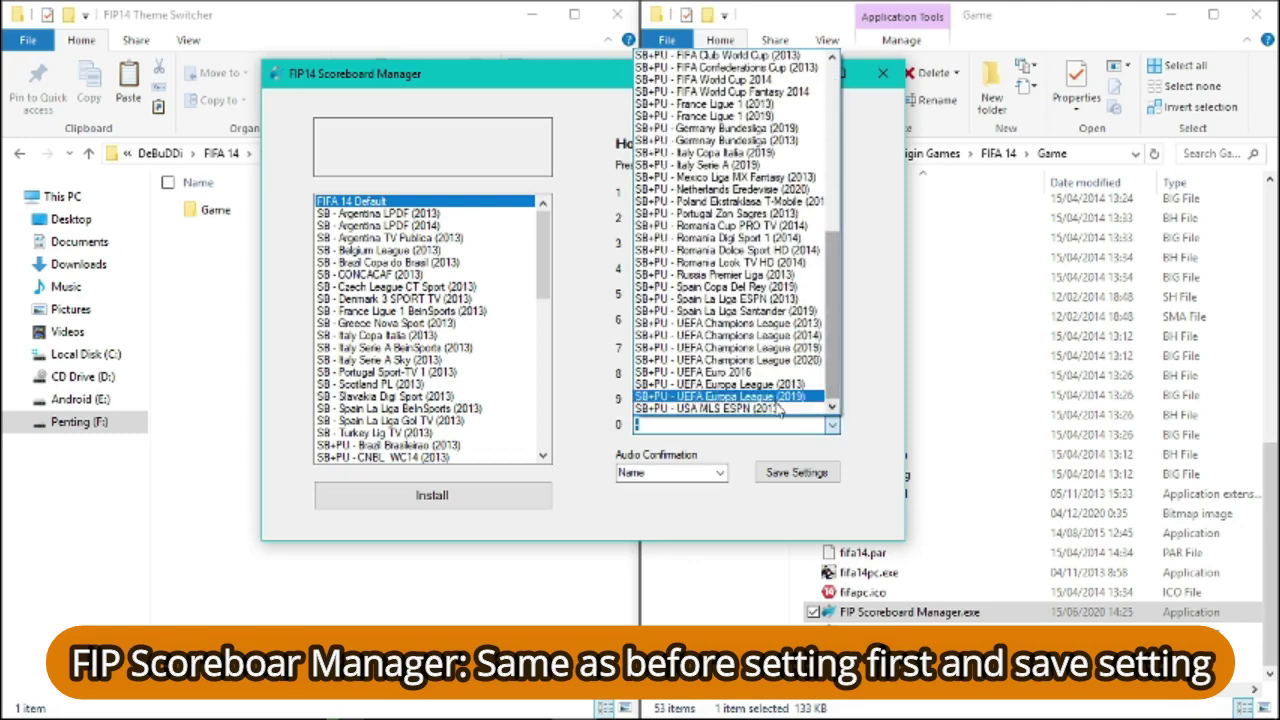
{"action": "left_click_drag", "start_coordinate": [836, 300], "coordinate": [836, 134]}
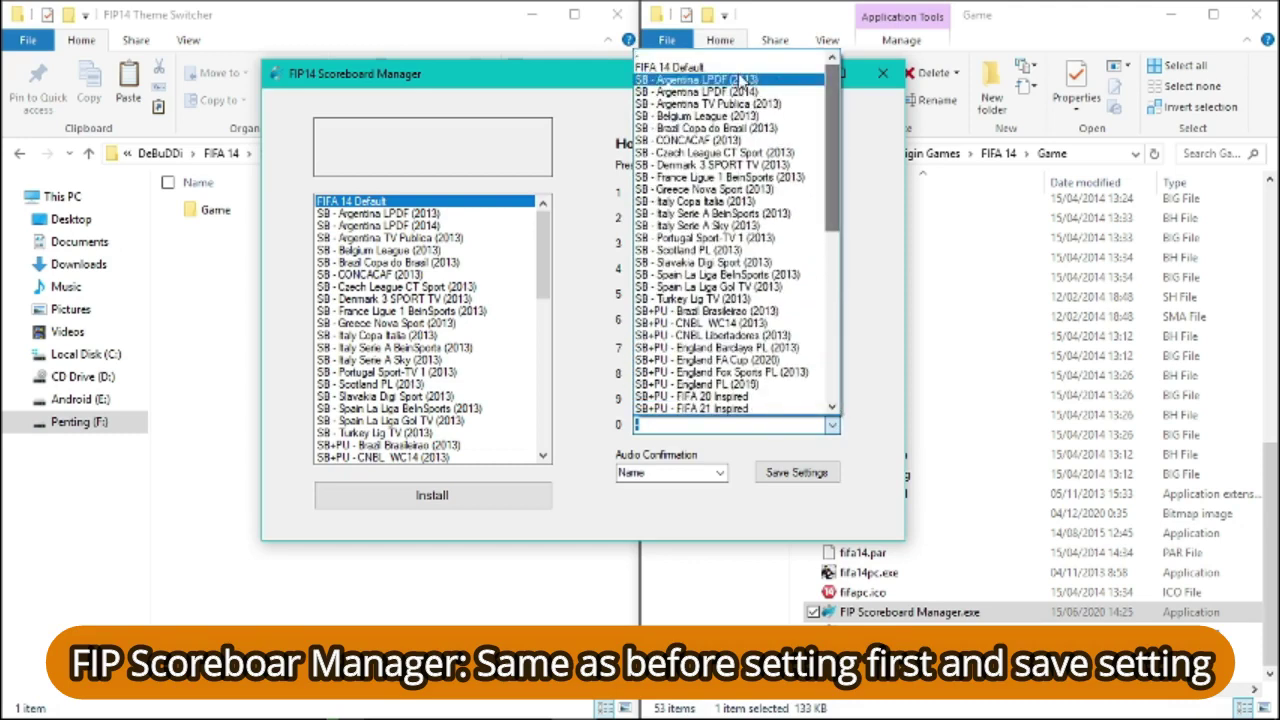
{"action": "left_click", "coordinate": [738, 67]}
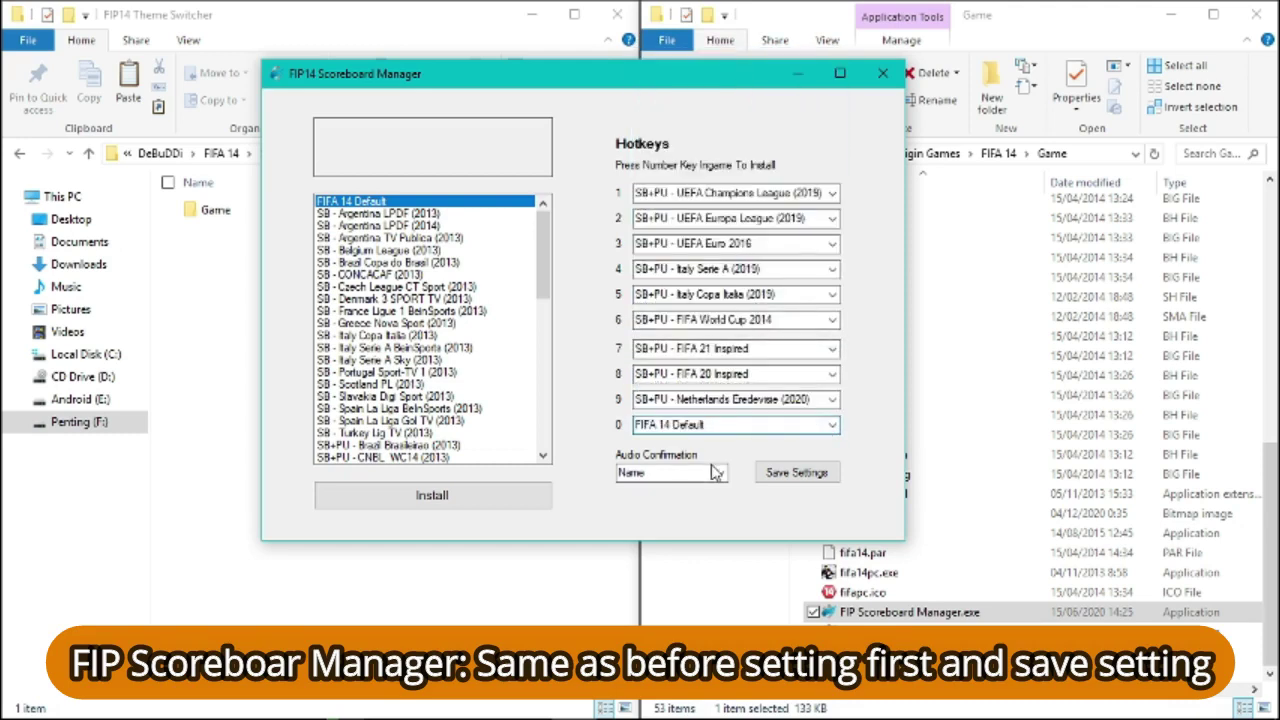
Save the hotkey settings, and install the FIFA 14 Default scoreboard before closing Scoreboard Manager.
{"action": "left_click", "coordinate": [798, 474]}
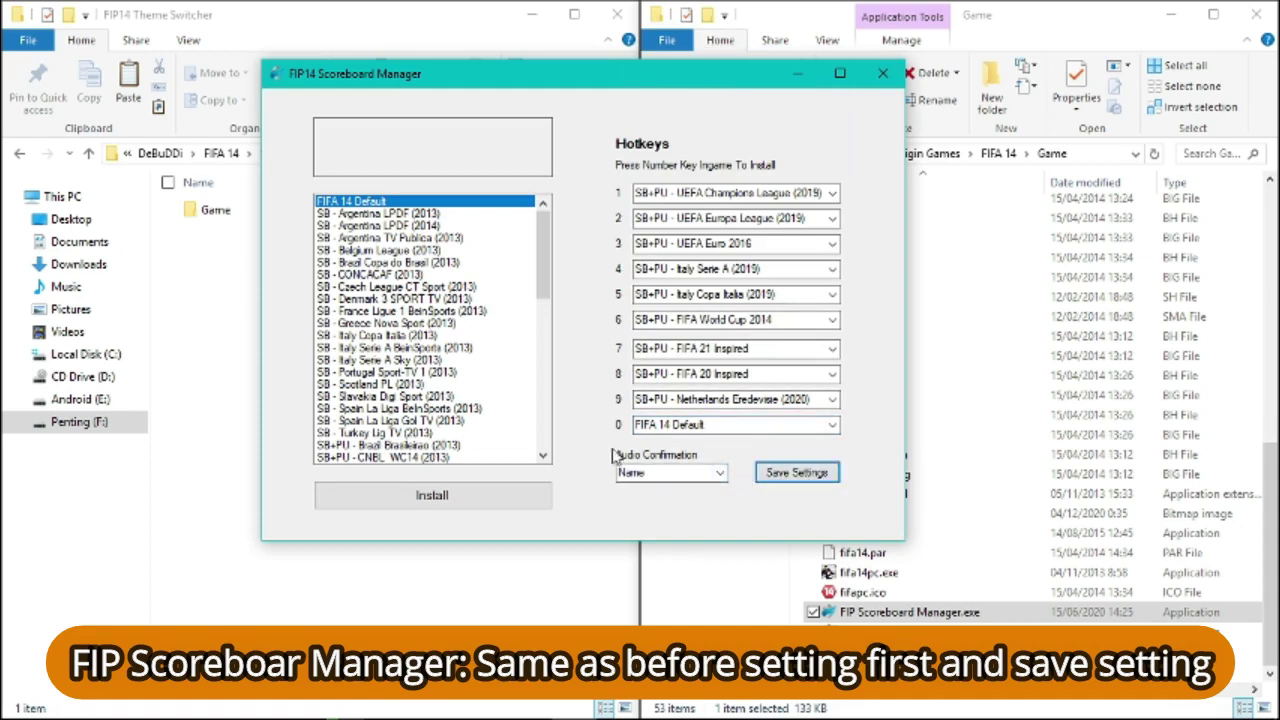
{"action": "left_click", "coordinate": [462, 503]}
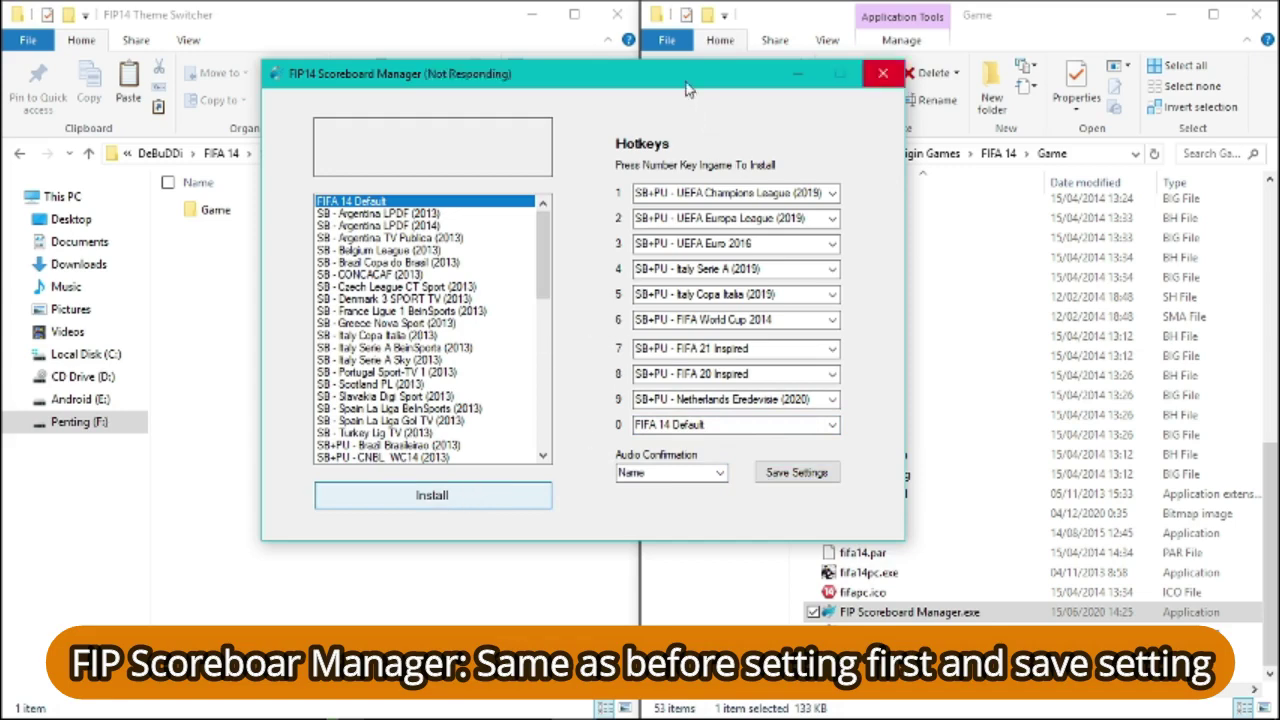
{"action": "left_click", "coordinate": [827, 88]}
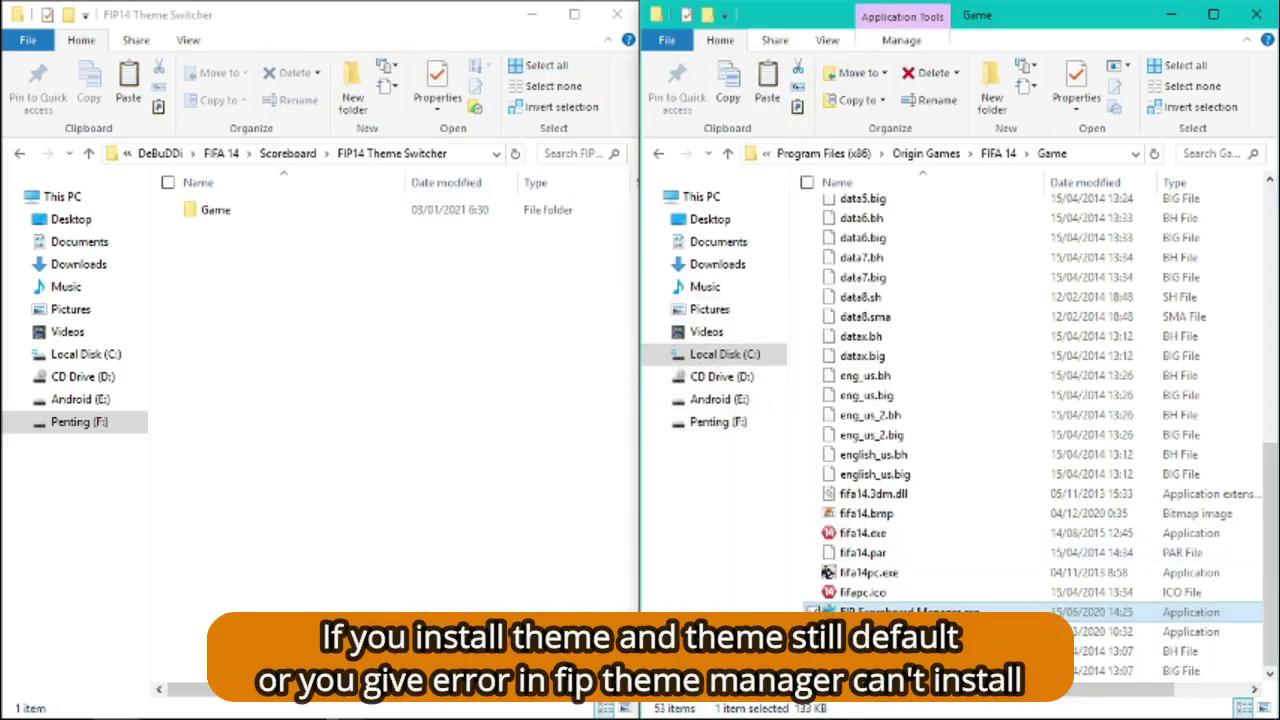
Run fifa14pc.exe as administrator from the Game folder, and launch FIFA 14 in a maximized window.
{"action": "left_click", "coordinate": [886, 578]}
{"action": "right_click", "coordinate": [886, 578]}
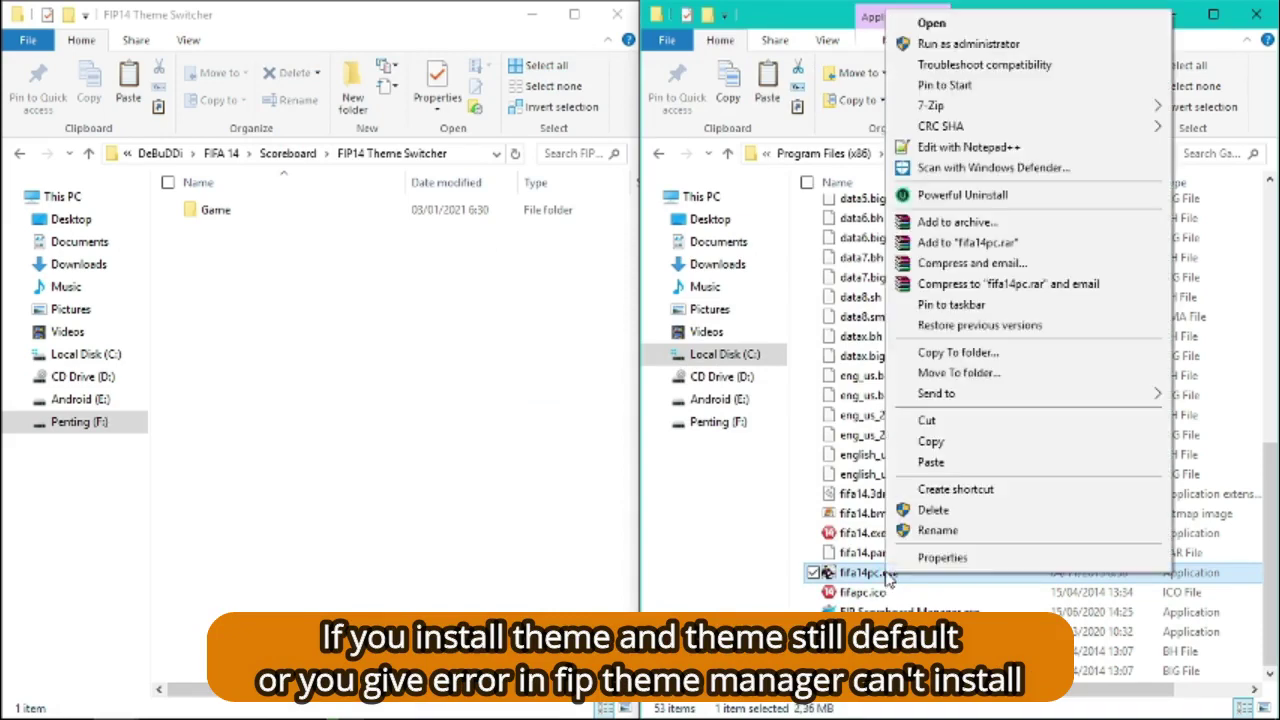
{"action": "left_click", "coordinate": [938, 50]}
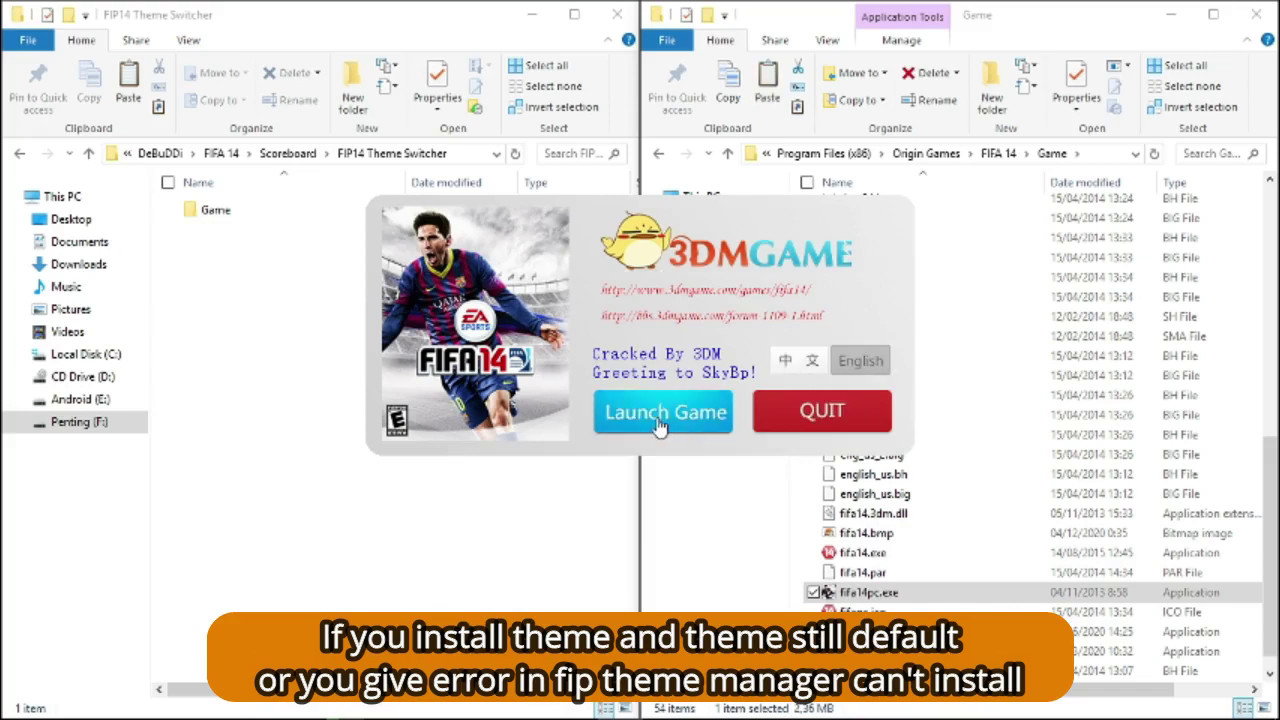
{"action": "left_click", "coordinate": [663, 423]}
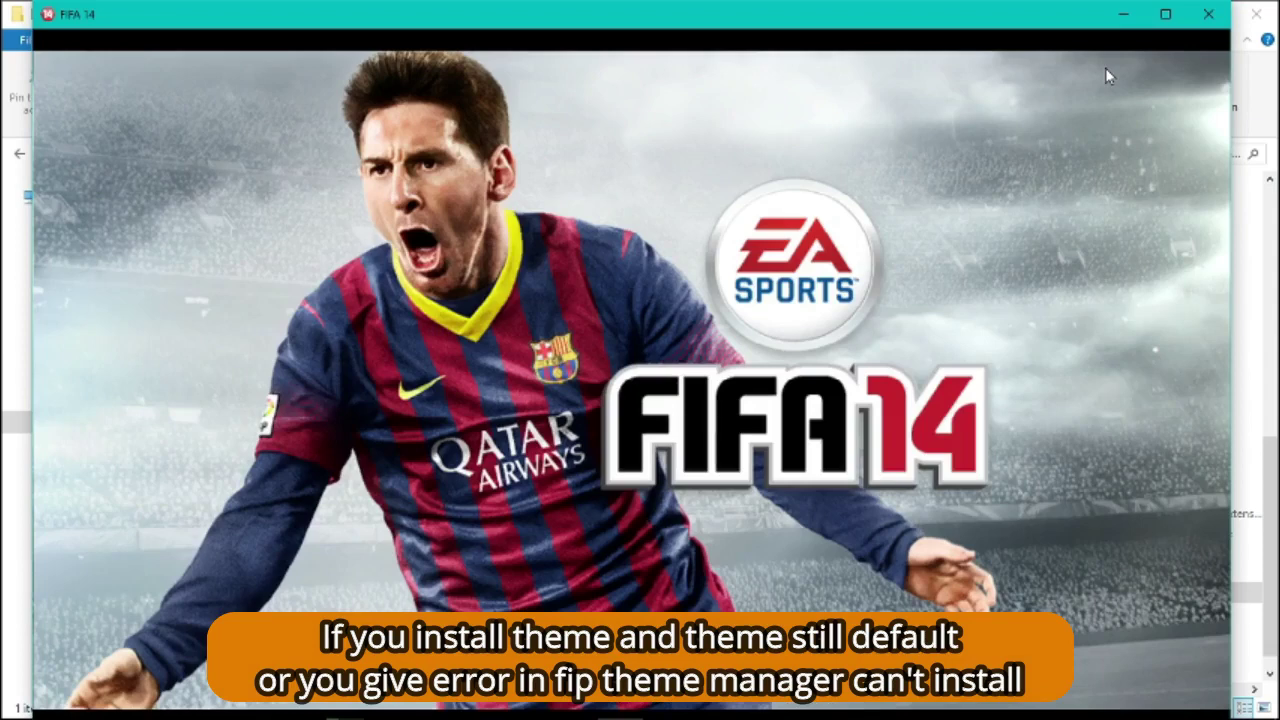
{"action": "left_click", "coordinate": [1165, 14]}
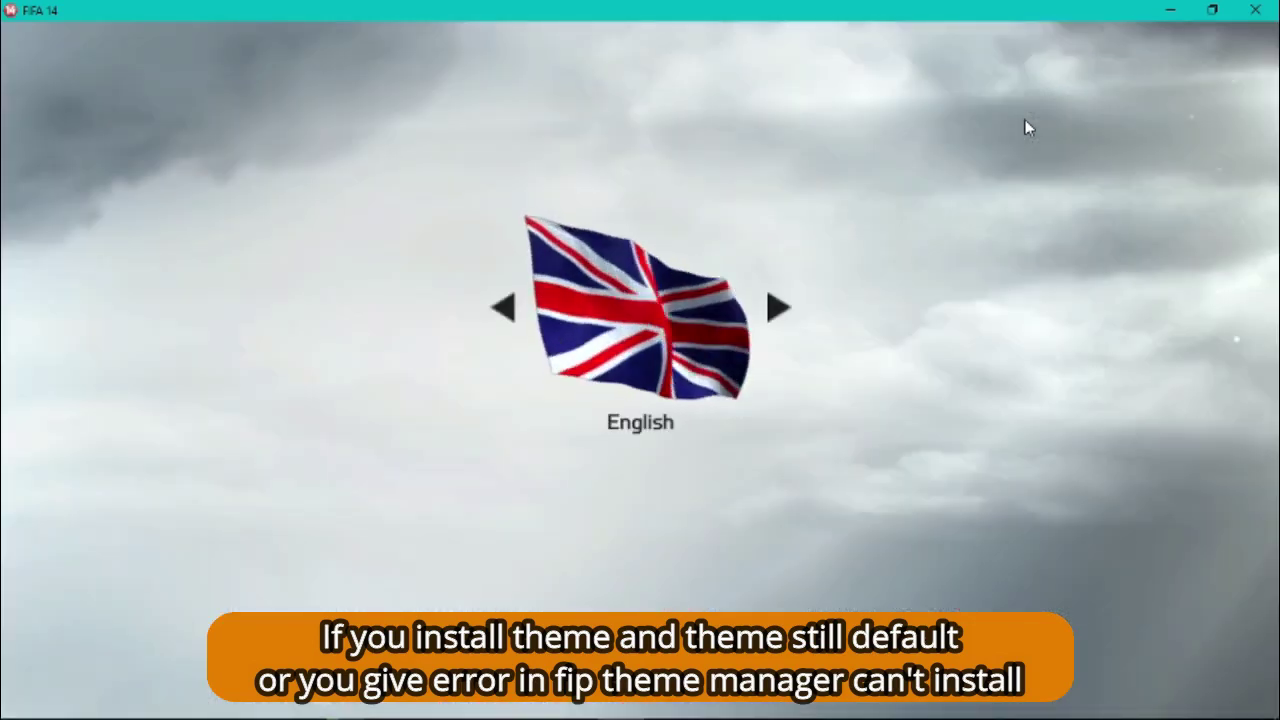
Accept English as the game language and continue through the start screens to check the installed theme.
{"action": "key", "text": "Return"}
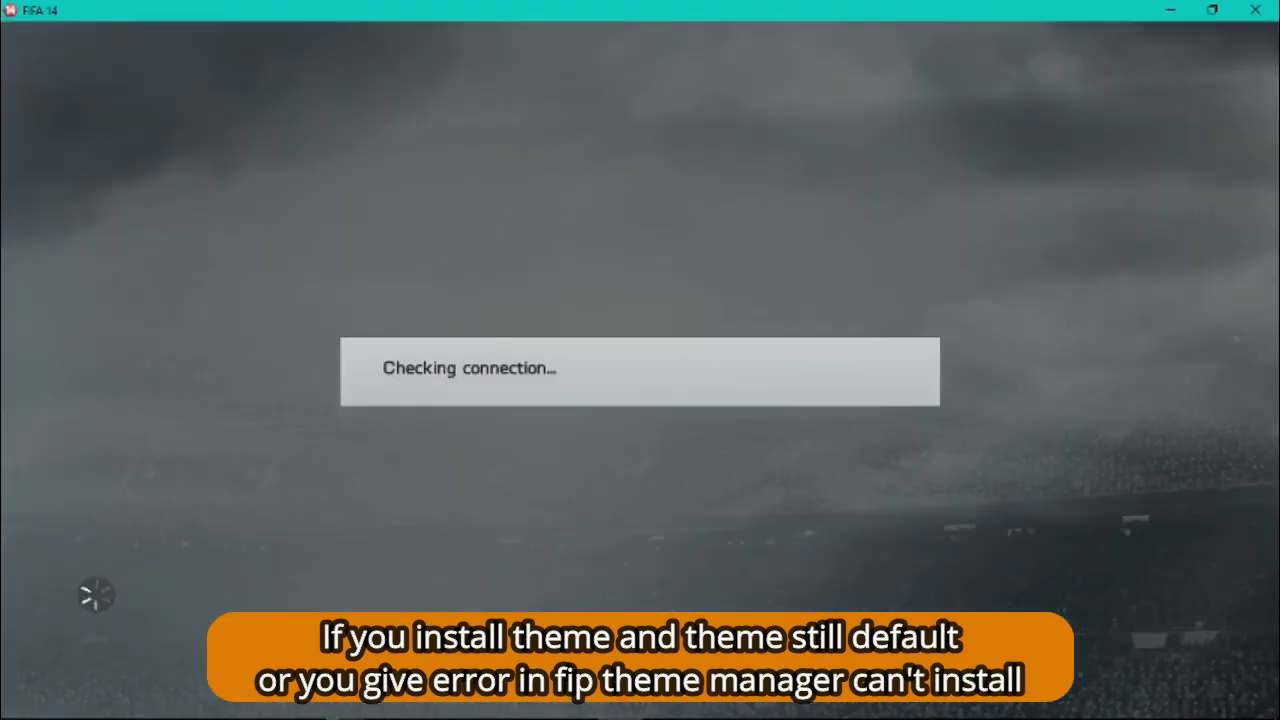
{"action": "key", "text": "Return"}
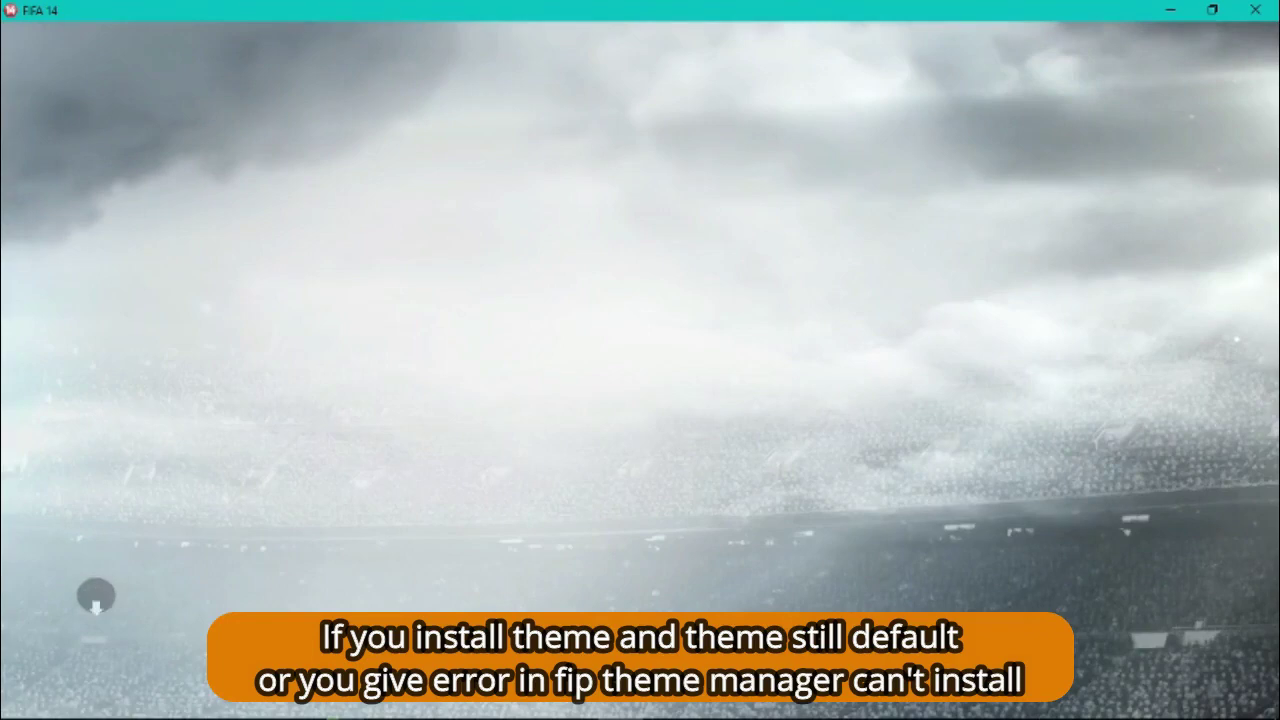
{"action": "key", "text": "Return"}
{"action": "key", "text": "Return"}
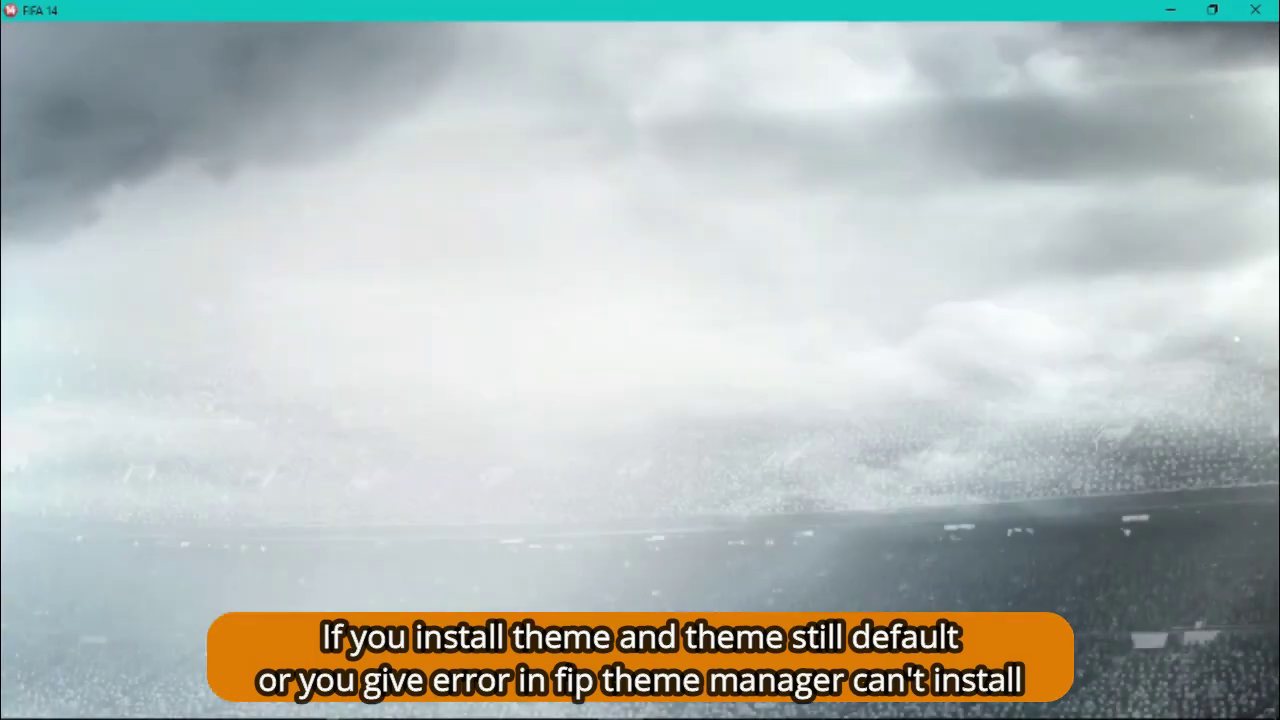
{"action": "key", "text": "Return"}
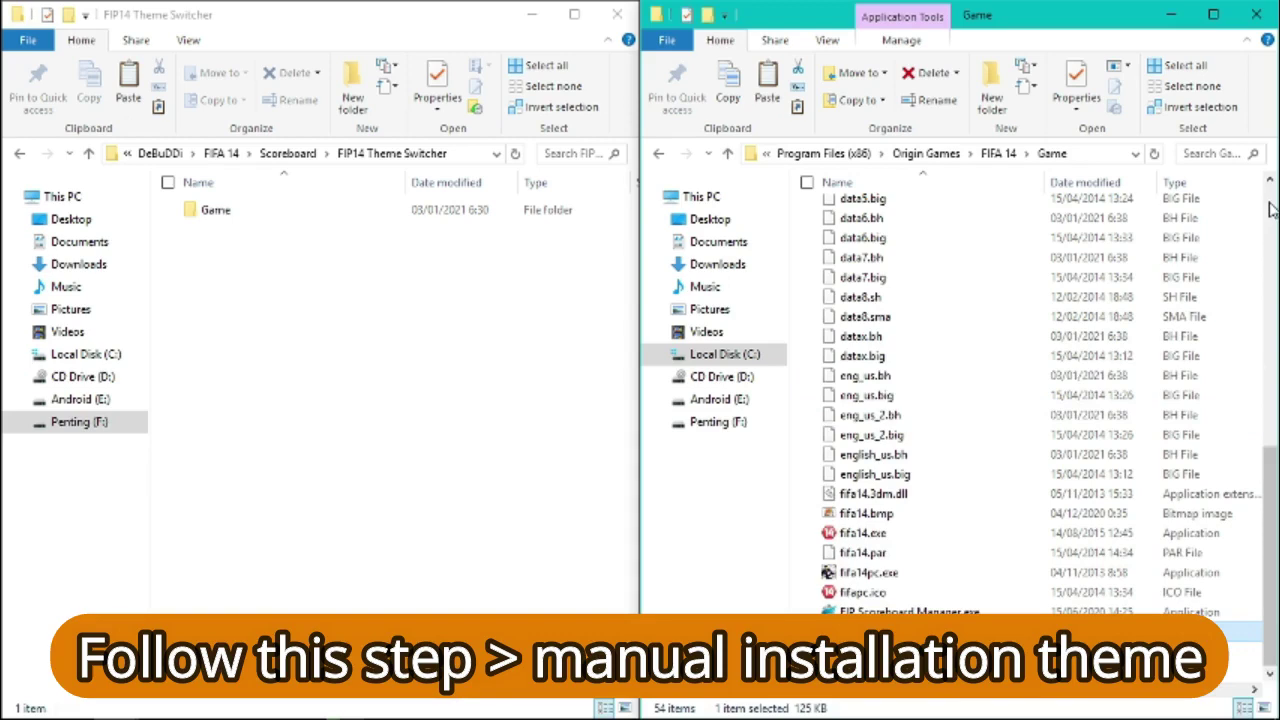
Open the HBZ - UEFA Champions League Theme folder inside fip\theme in the FIFA 14 Game folder.
{"action": "scroll", "coordinate": [1017, 308], "scroll_direction": "up", "scroll_amount": 9}
{"action": "scroll", "coordinate": [1017, 308], "scroll_direction": "up", "scroll_amount": 2}
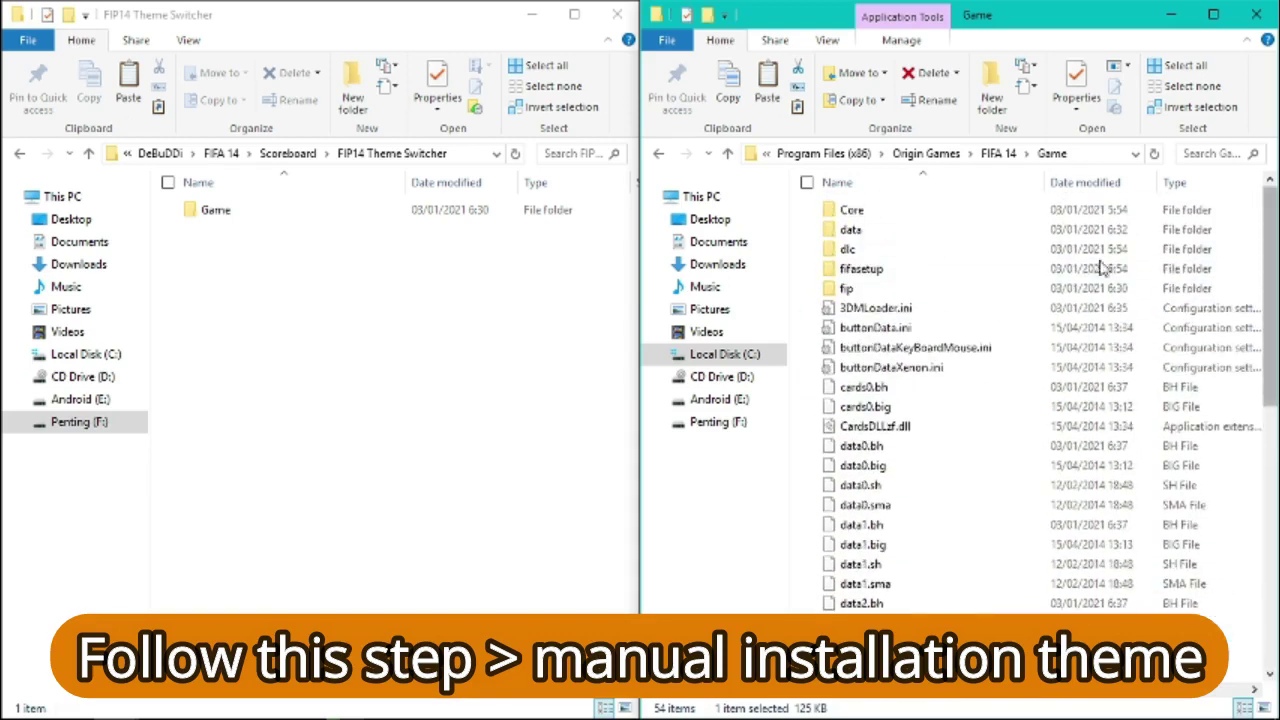
{"action": "double_click", "coordinate": [937, 289]}
{"action": "double_click", "coordinate": [911, 236]}
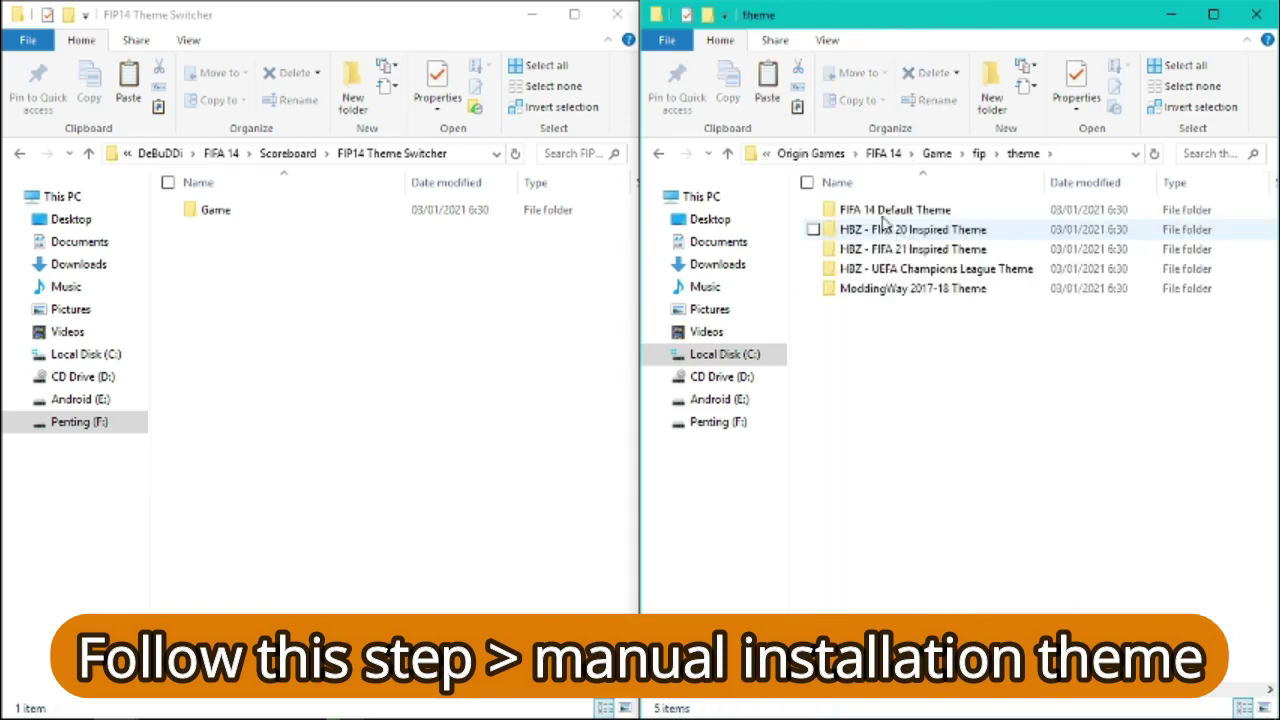
{"action": "double_click", "coordinate": [944, 270]}
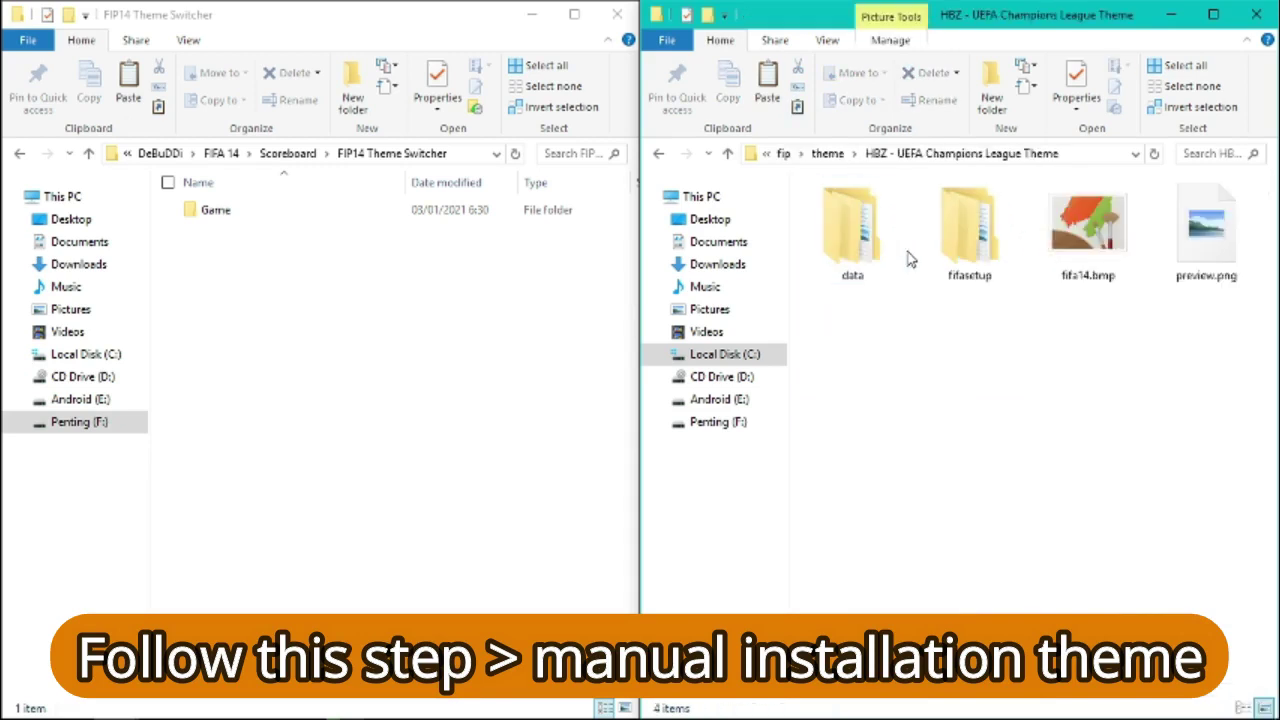
Copy the data and fifasetup folders, fifa14.bmp and preview.png from the UEFA Champions League theme folder.
{"action": "left_click_drag", "start_coordinate": [1236, 318], "coordinate": [840, 252]}
{"action": "right_click", "coordinate": [828, 285]}
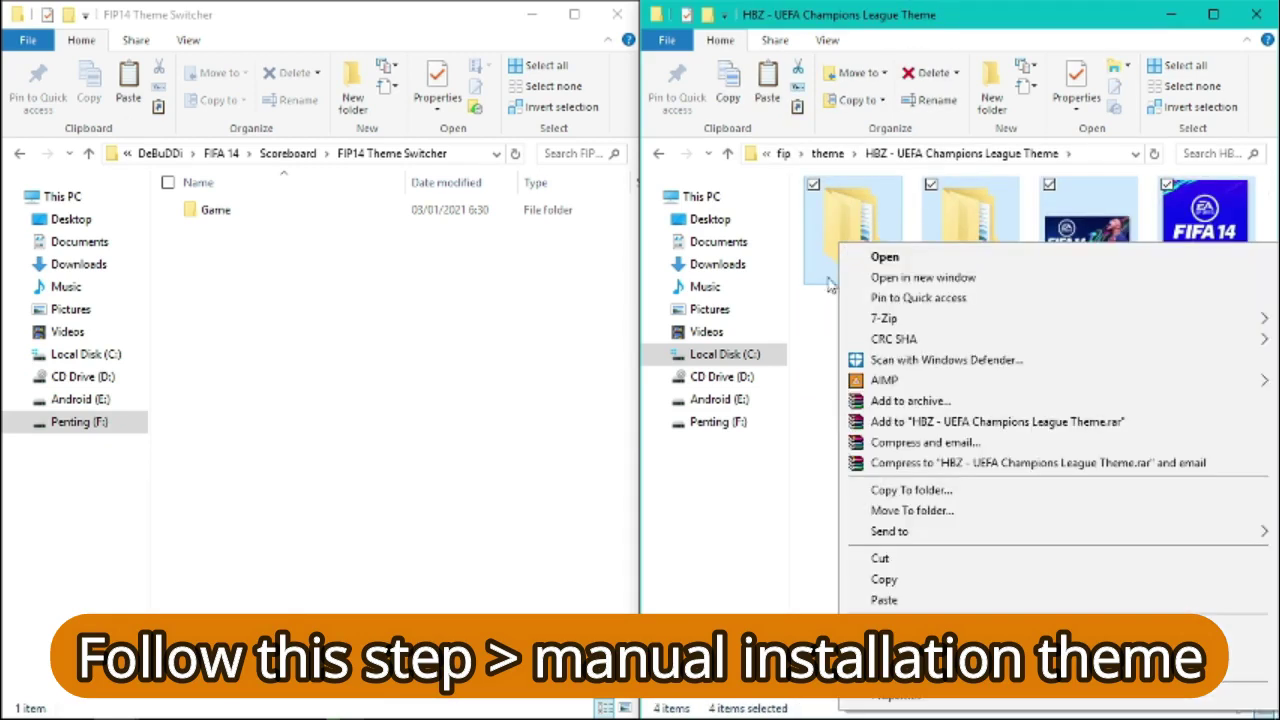
{"action": "left_click", "coordinate": [895, 580]}
{"action": "right_click", "coordinate": [903, 236]}
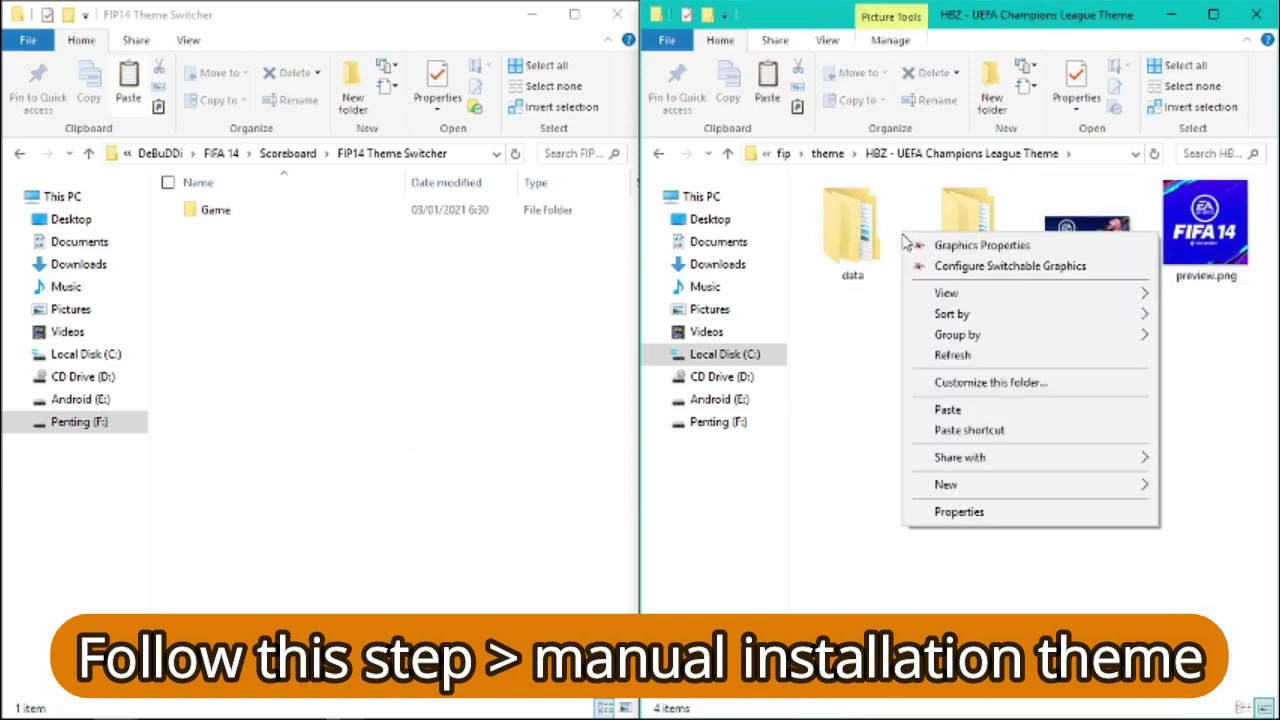
{"action": "left_click", "coordinate": [863, 332]}
{"action": "left_click_drag", "start_coordinate": [1200, 322], "coordinate": [820, 180]}
{"action": "right_click", "coordinate": [842, 222]}
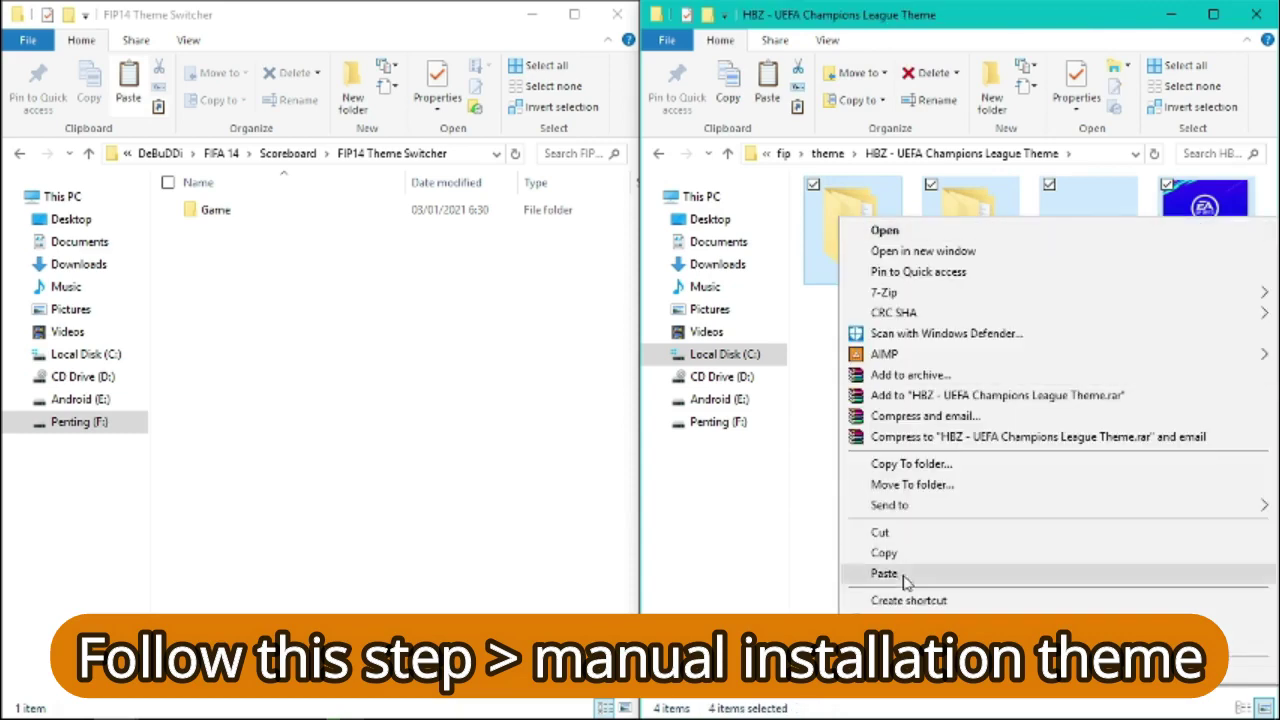
{"action": "left_click", "coordinate": [897, 556]}
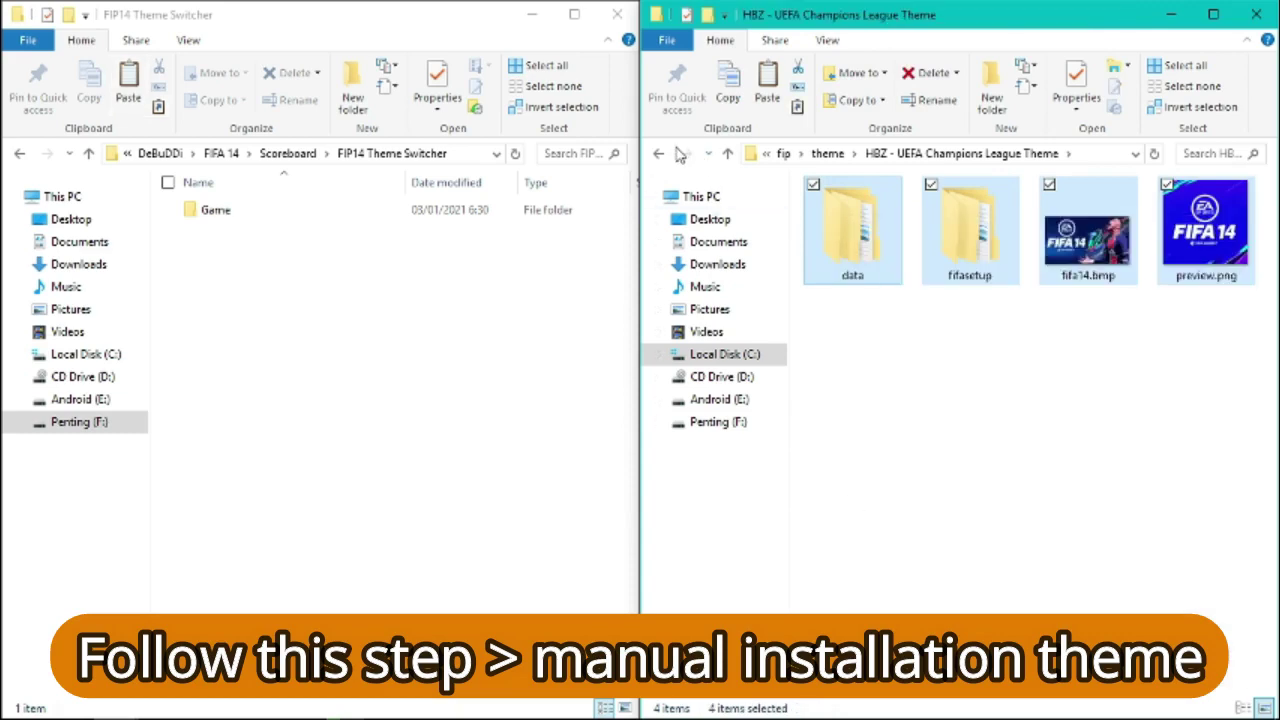
Paste the copied theme files into the FIFA 14 Game folder, replacing the files with the same names.
{"action": "left_click", "coordinate": [664, 156]}
{"action": "left_click", "coordinate": [664, 157]}
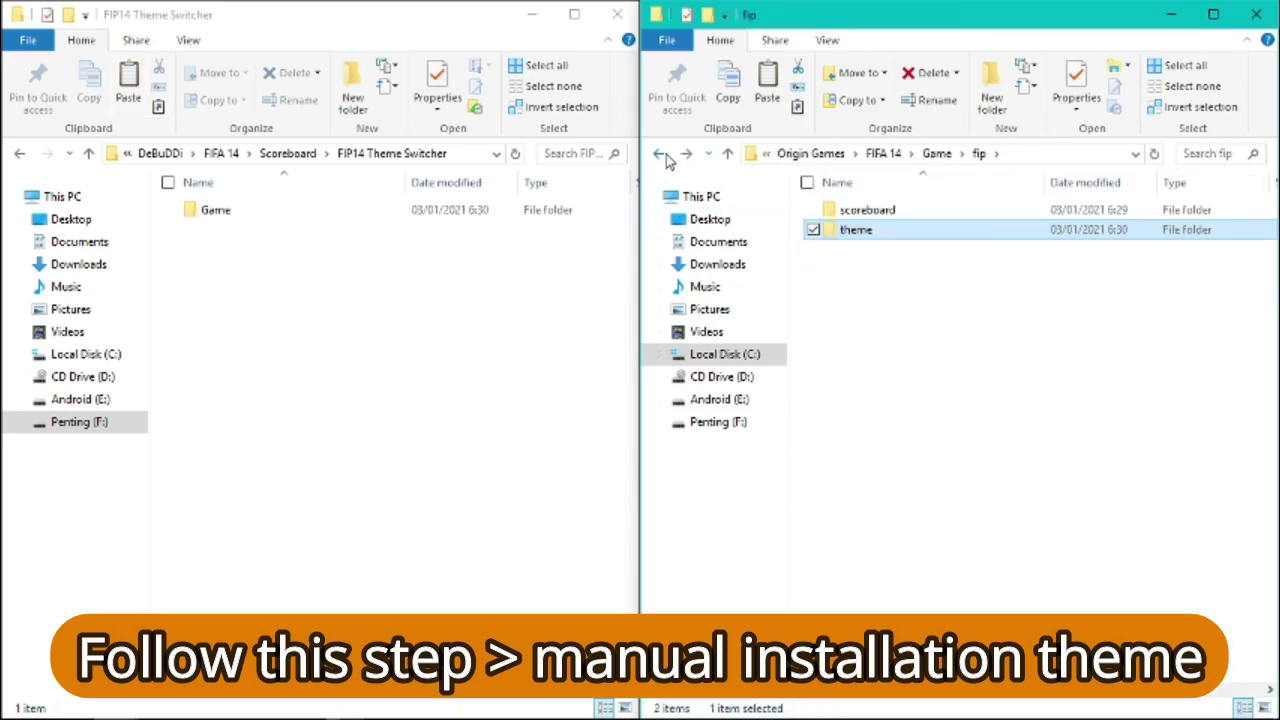
{"action": "left_click", "coordinate": [664, 156]}
{"action": "right_click", "coordinate": [991, 264]}
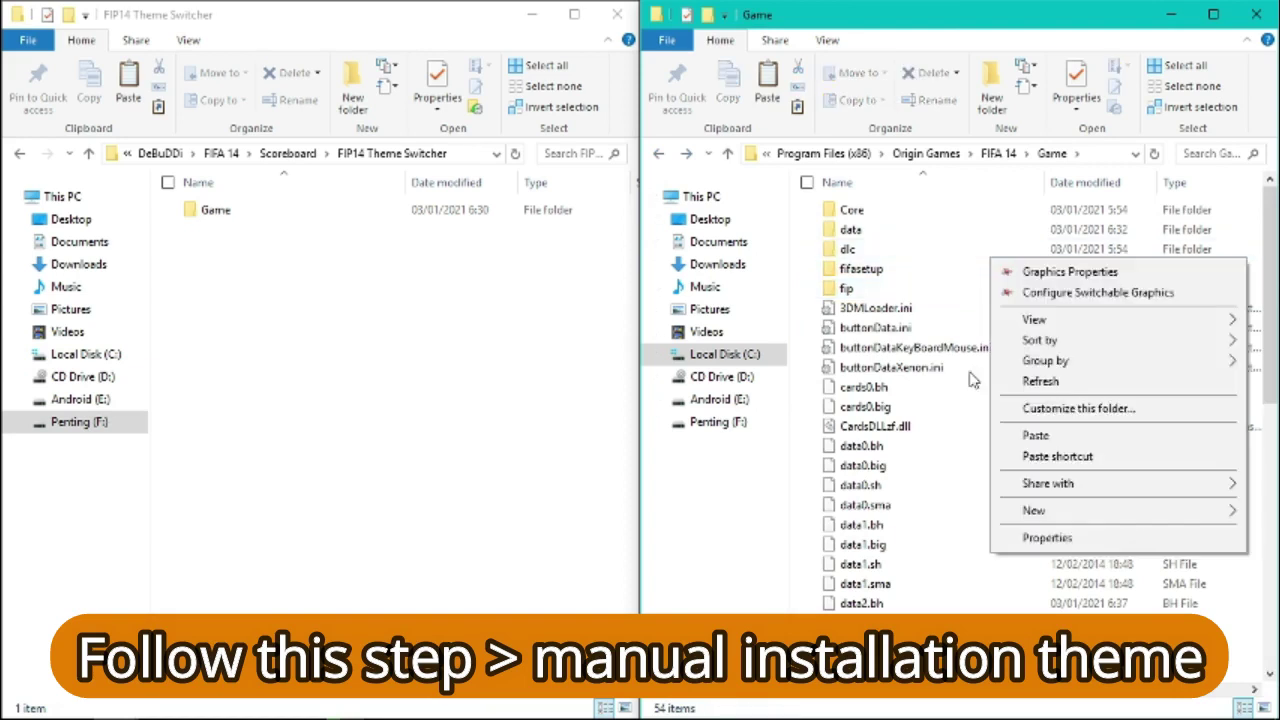
{"action": "left_click", "coordinate": [1040, 436]}
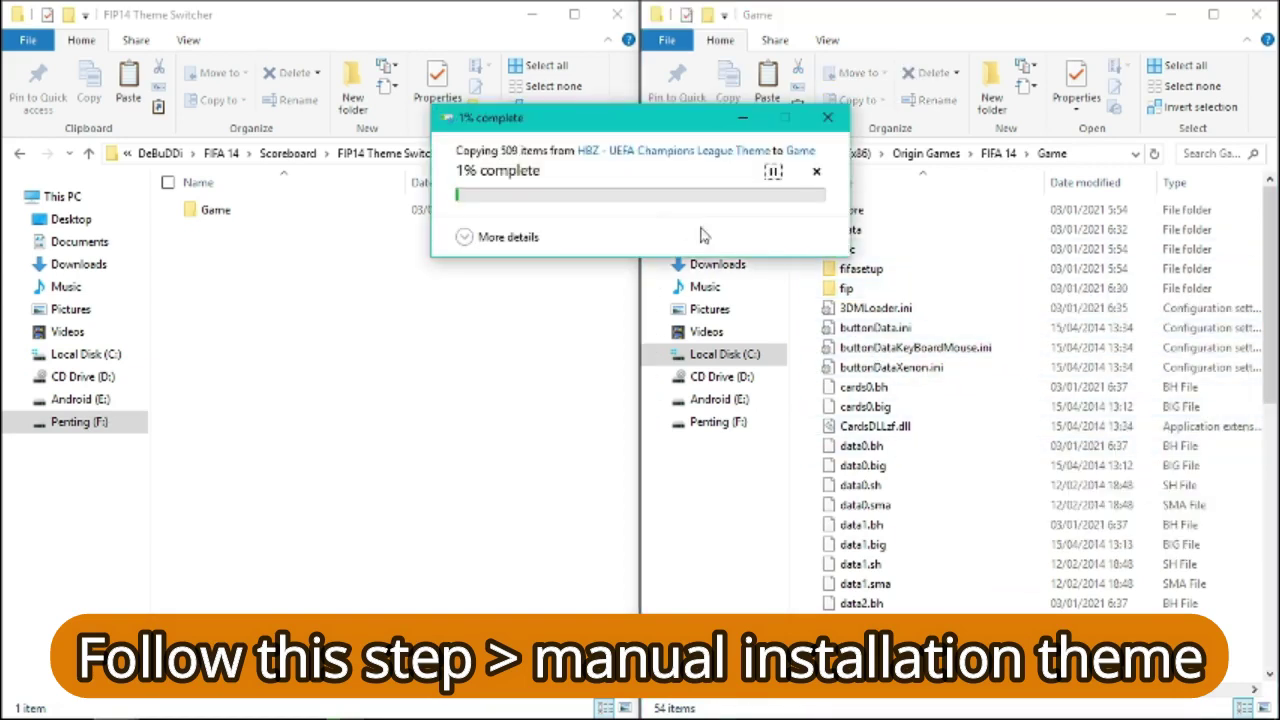
{"action": "left_click", "coordinate": [522, 248]}
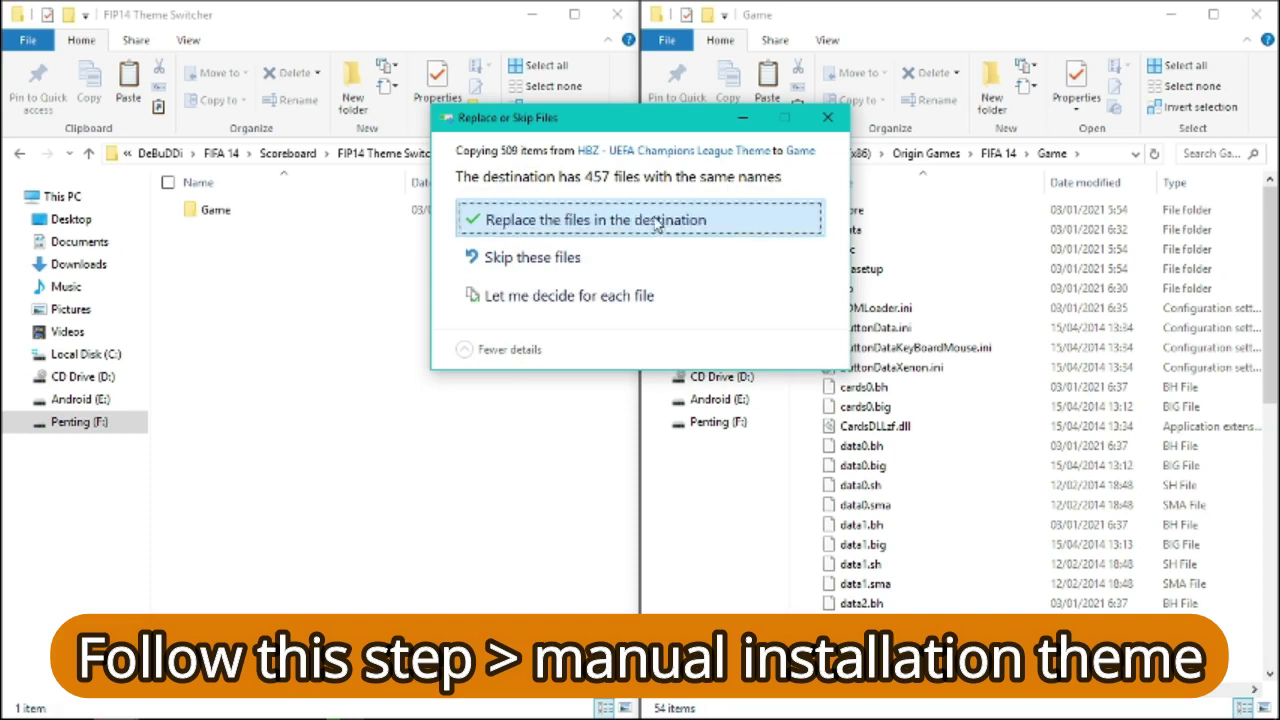
{"action": "left_click", "coordinate": [694, 219]}
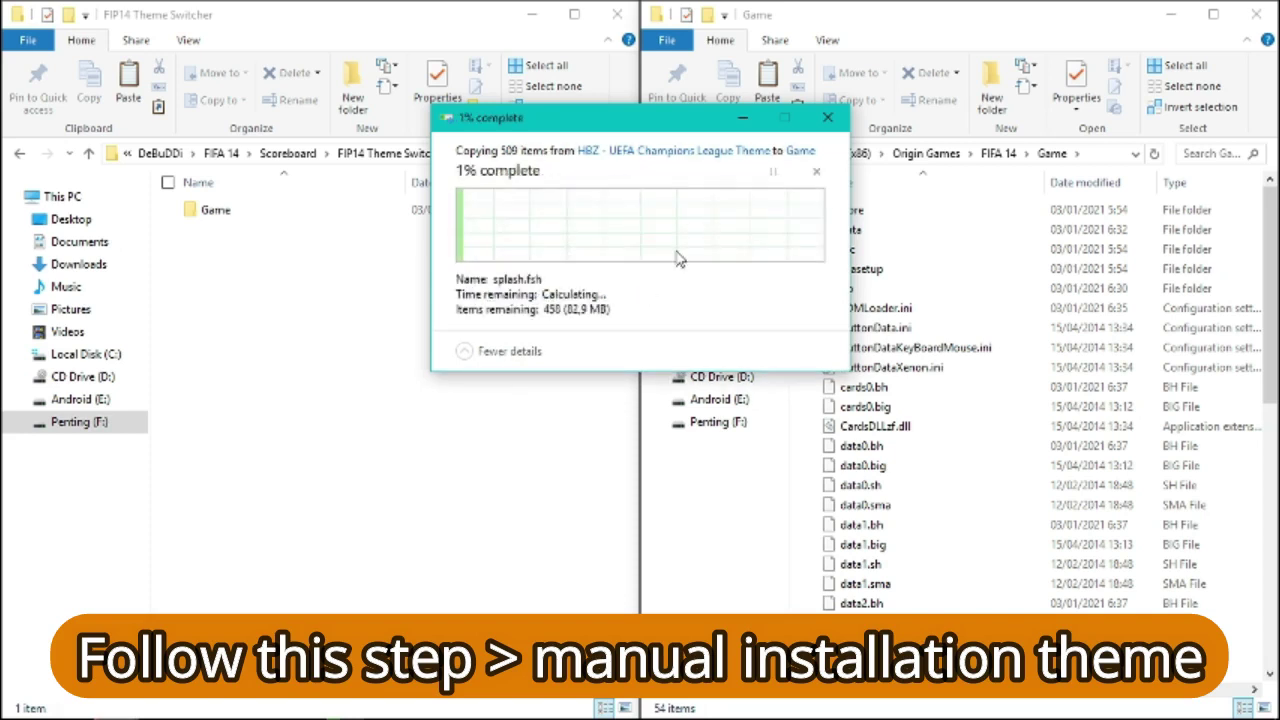
Grant administrator permission for all current items and let the theme copy into the Game folder finish.
{"action": "left_click", "coordinate": [527, 355]}
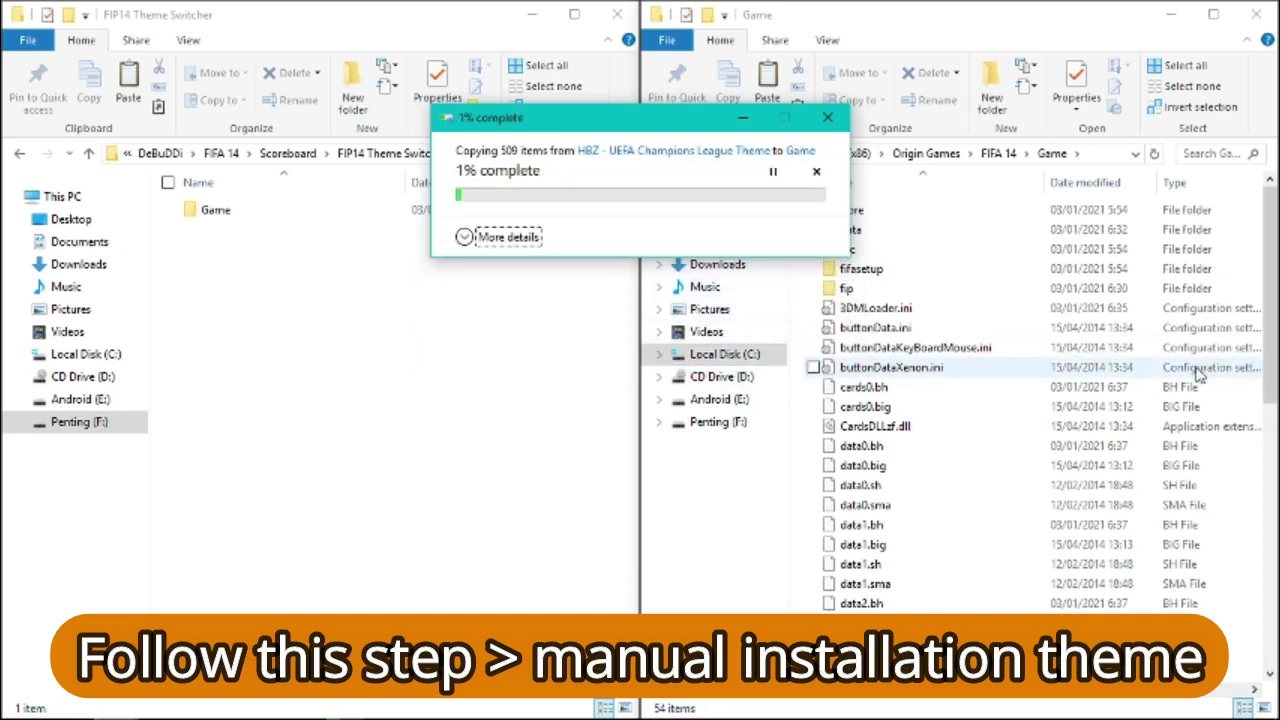
{"action": "left_click", "coordinate": [1272, 378]}
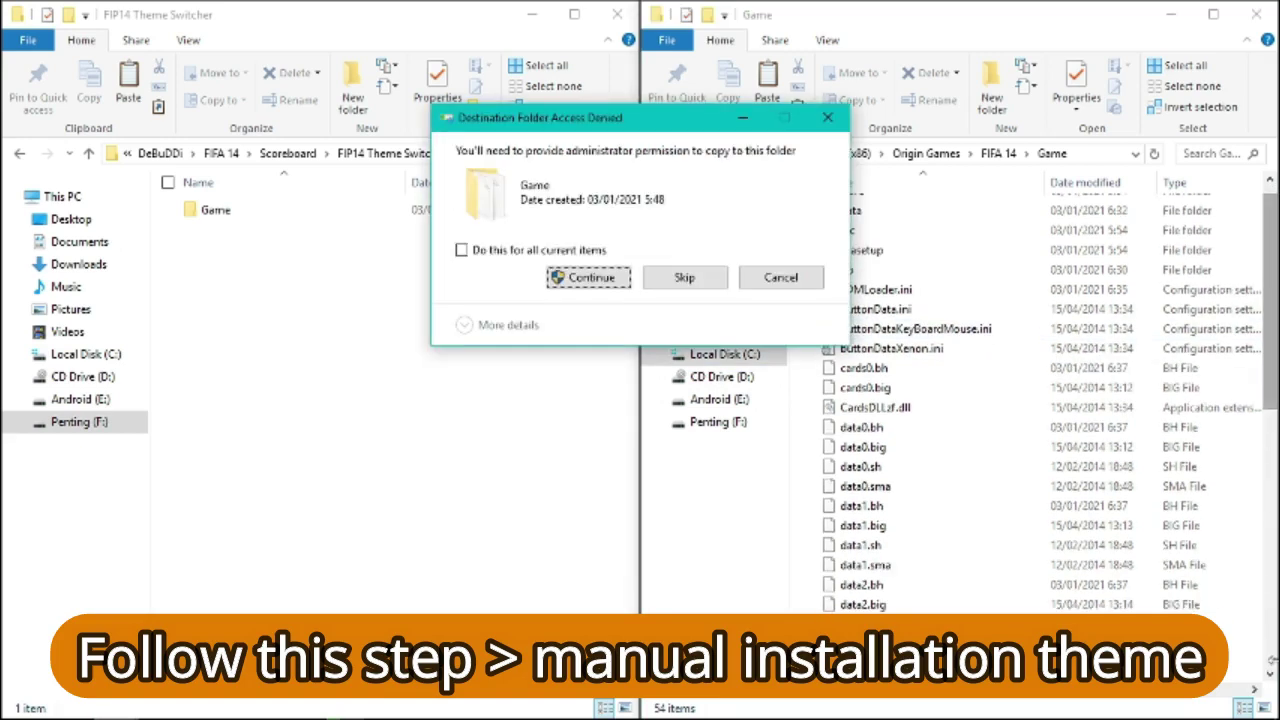
{"action": "left_click", "coordinate": [533, 250]}
{"action": "left_click", "coordinate": [588, 277]}
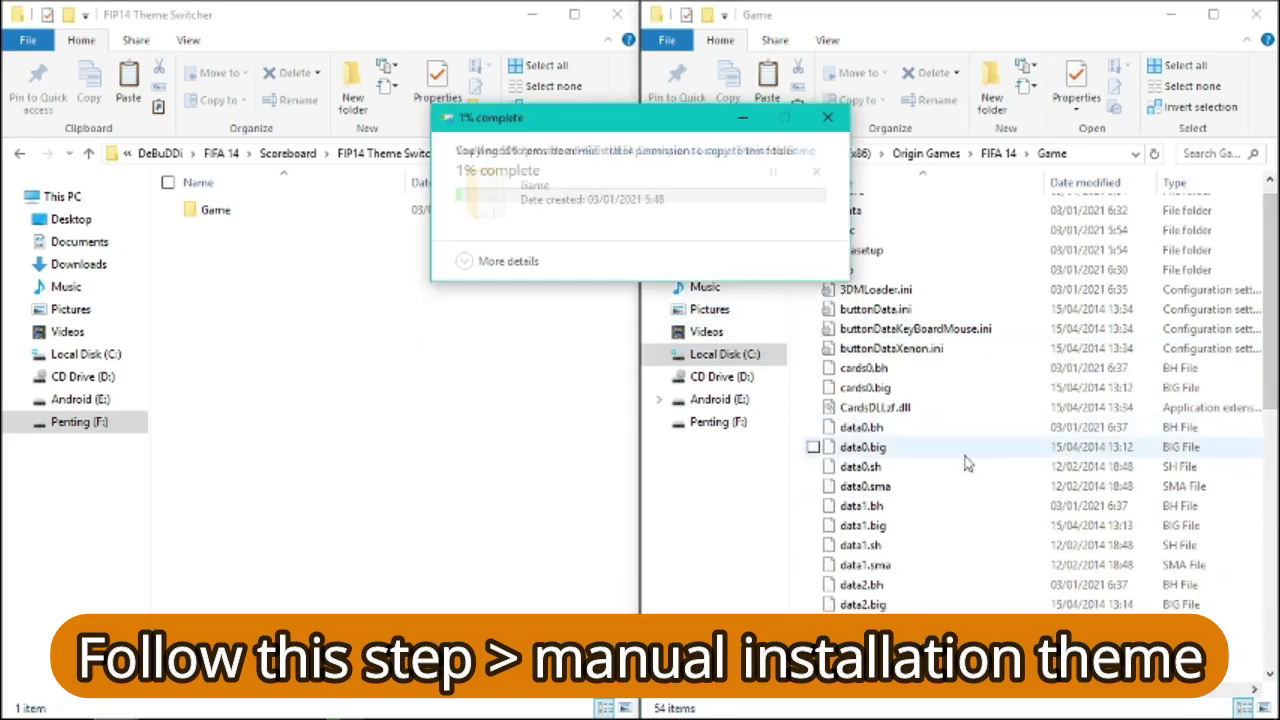
{"action": "left_click_drag", "start_coordinate": [1268, 310], "coordinate": [1268, 520]}
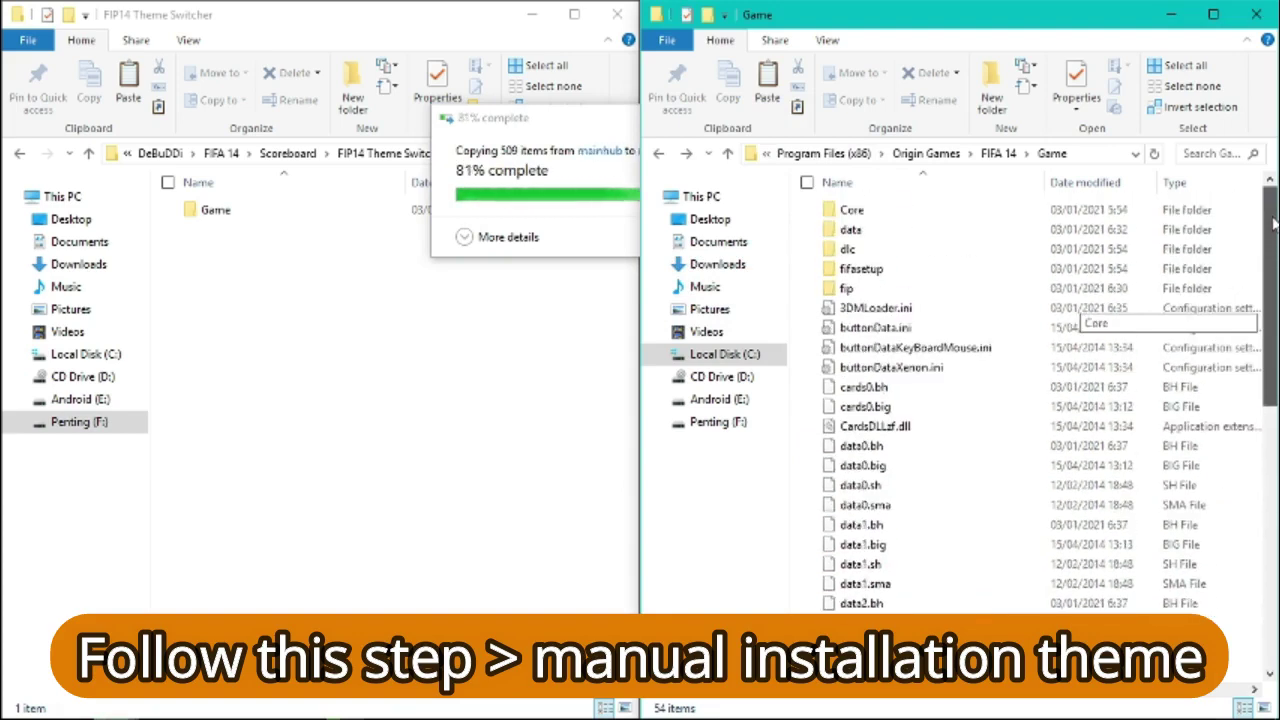
{"action": "left_click", "coordinate": [633, 207]}
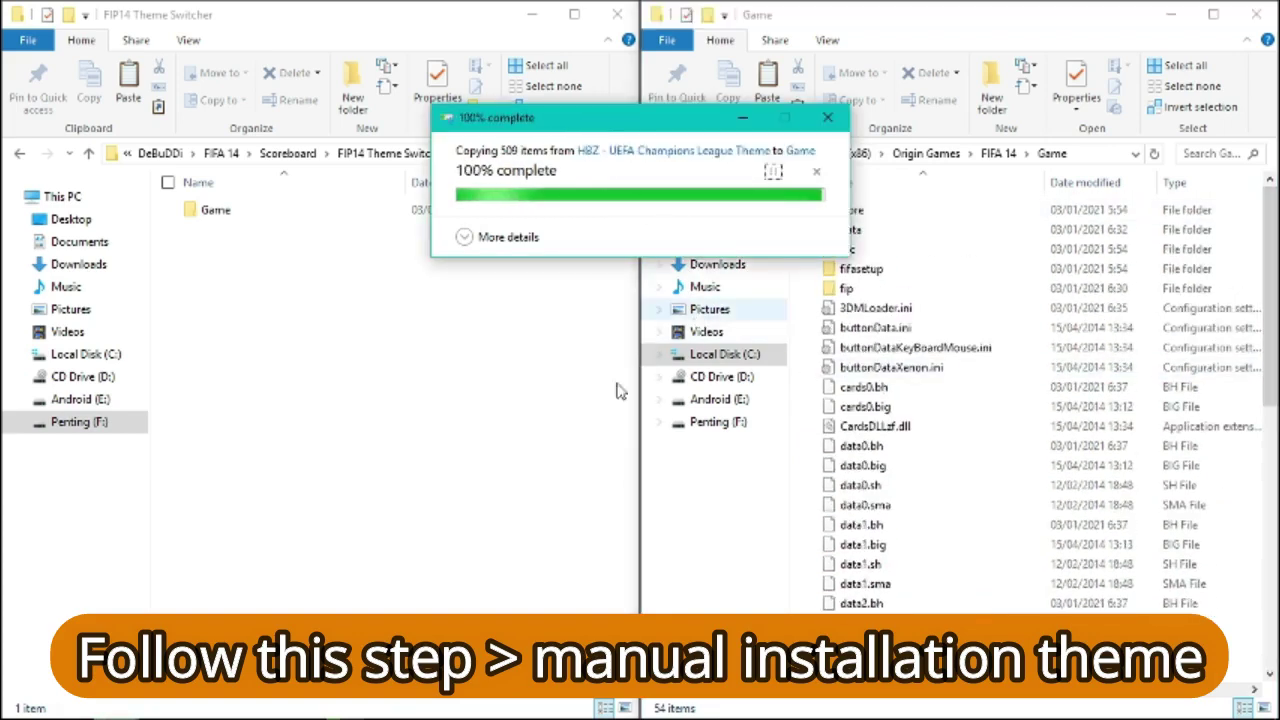
{"action": "left_click_drag", "start_coordinate": [1274, 221], "coordinate": [1274, 283]}
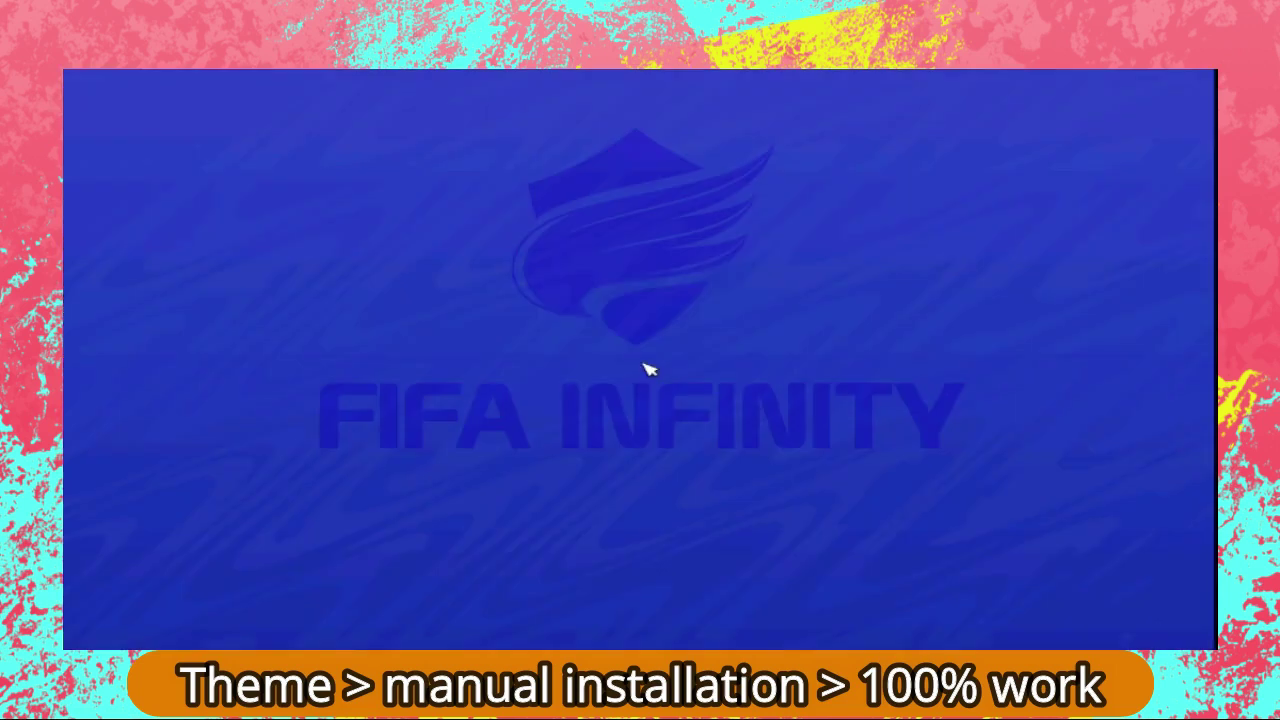
Continue past the FIFA 14 title screen to check the manually installed UEFA Champions League theme.
{"action": "key", "text": "Return"}
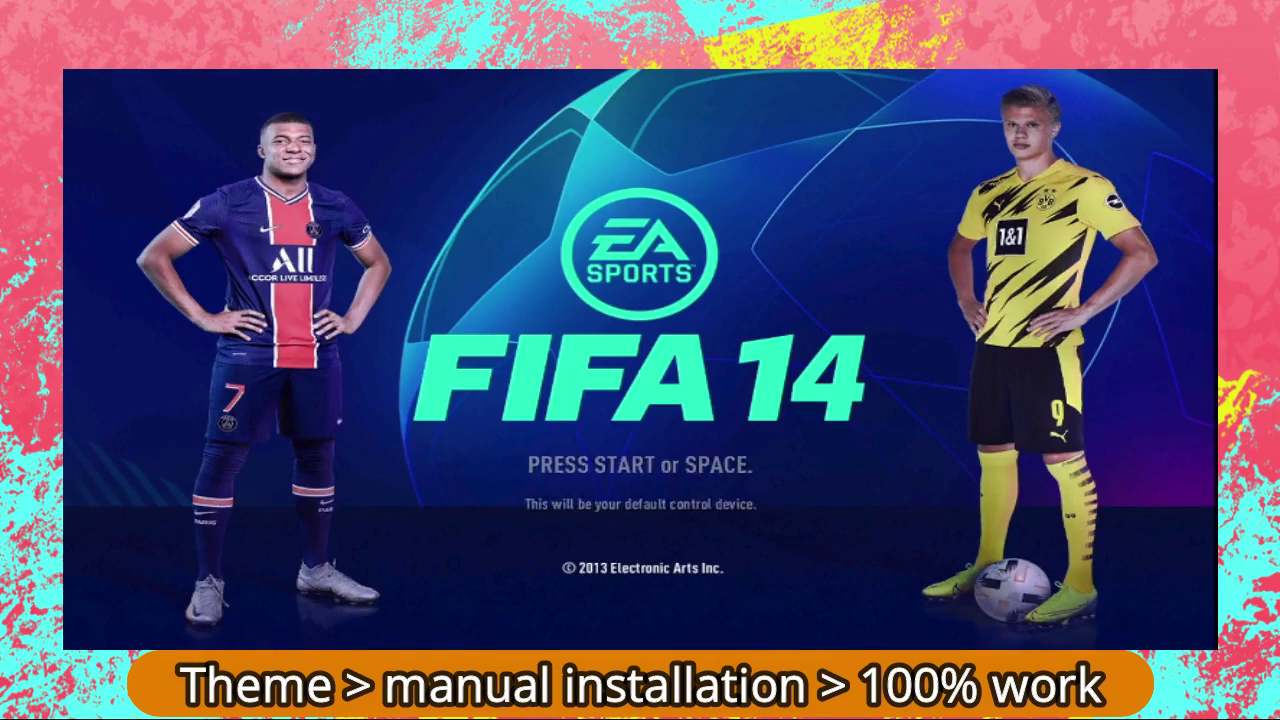
{"action": "key", "text": "space"}
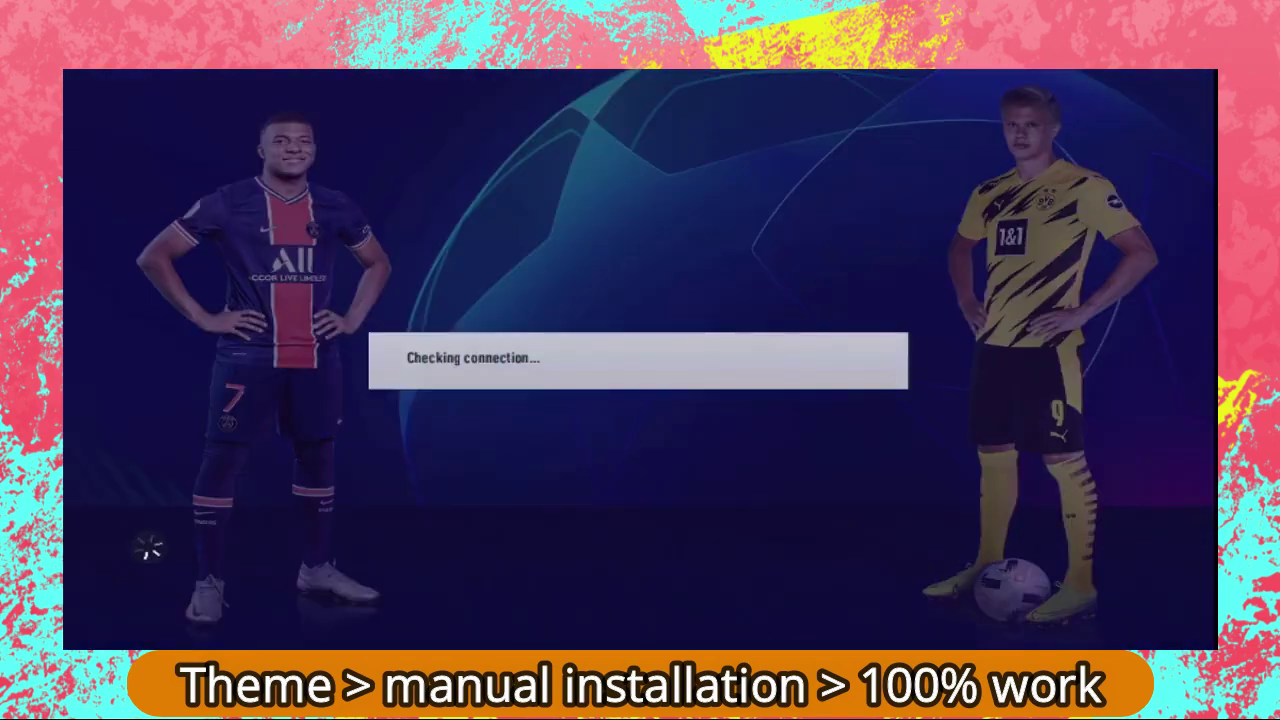
{"action": "key", "text": "Return"}
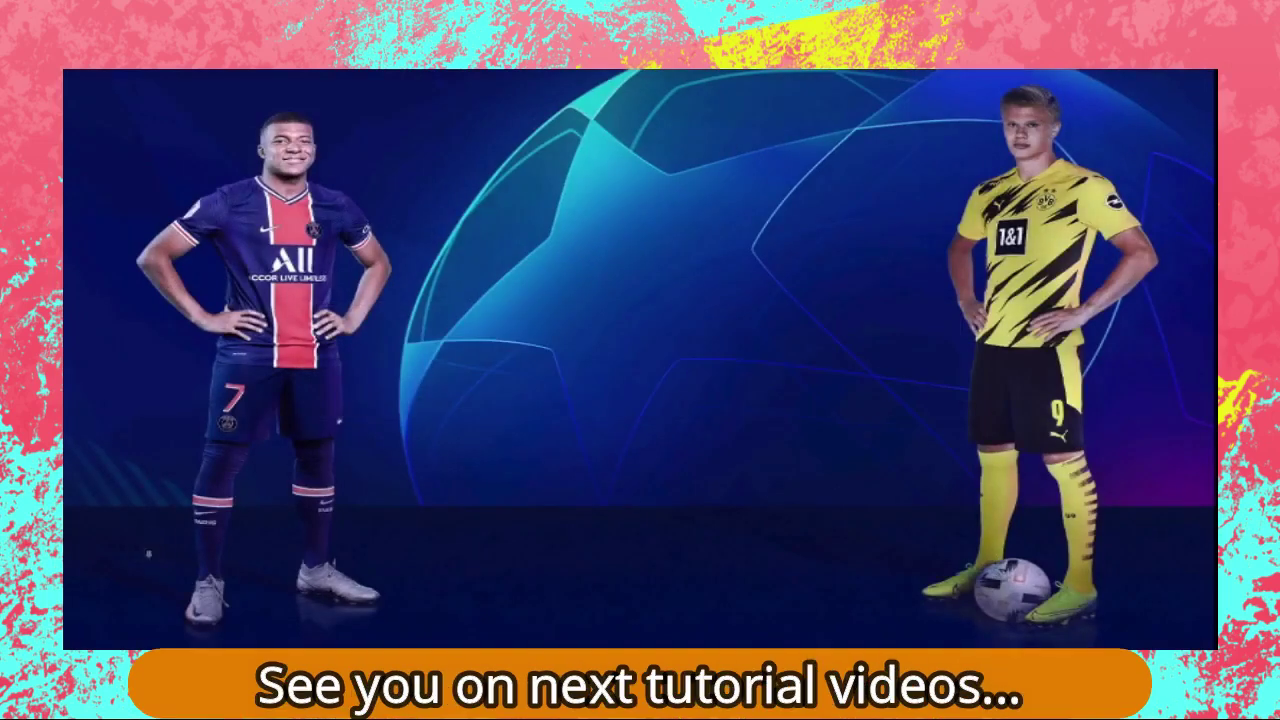
Load the existing FIFA settings file, accept losing unsaved changes, and continue to the game's main menu.
{"action": "key", "text": "Down"}
{"action": "key", "text": "Return"}
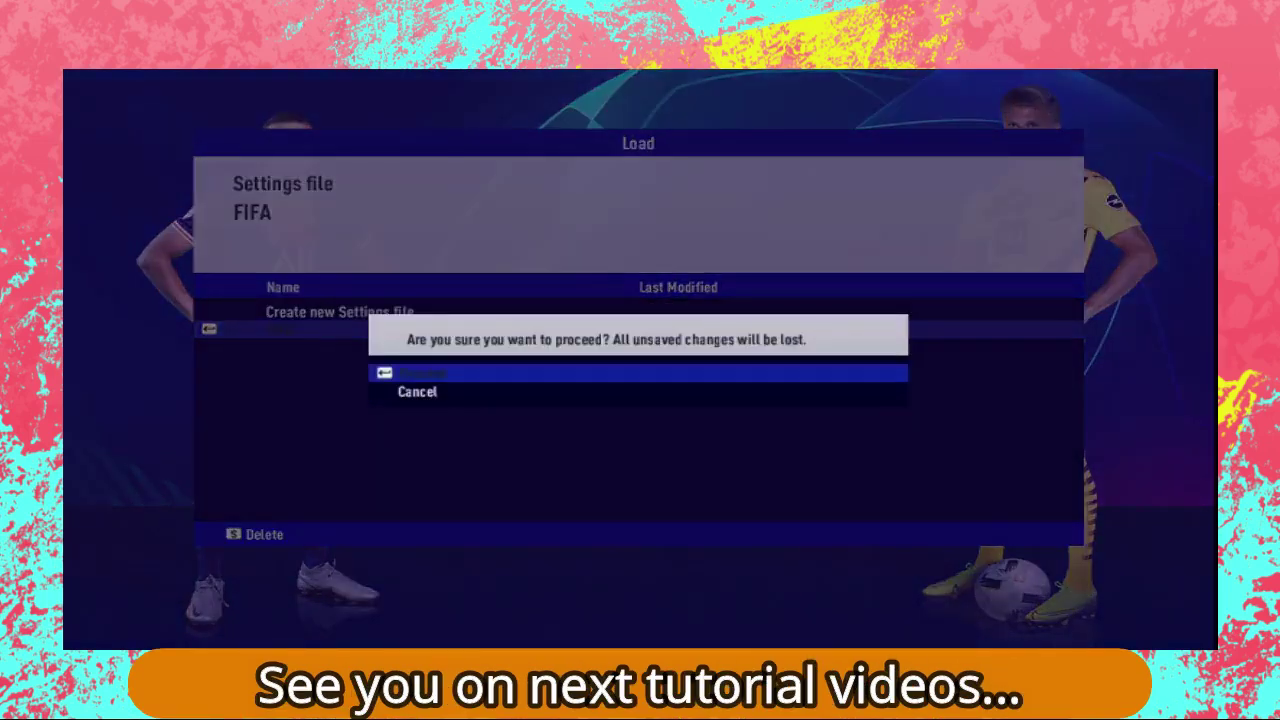
{"action": "key", "text": "Return"}
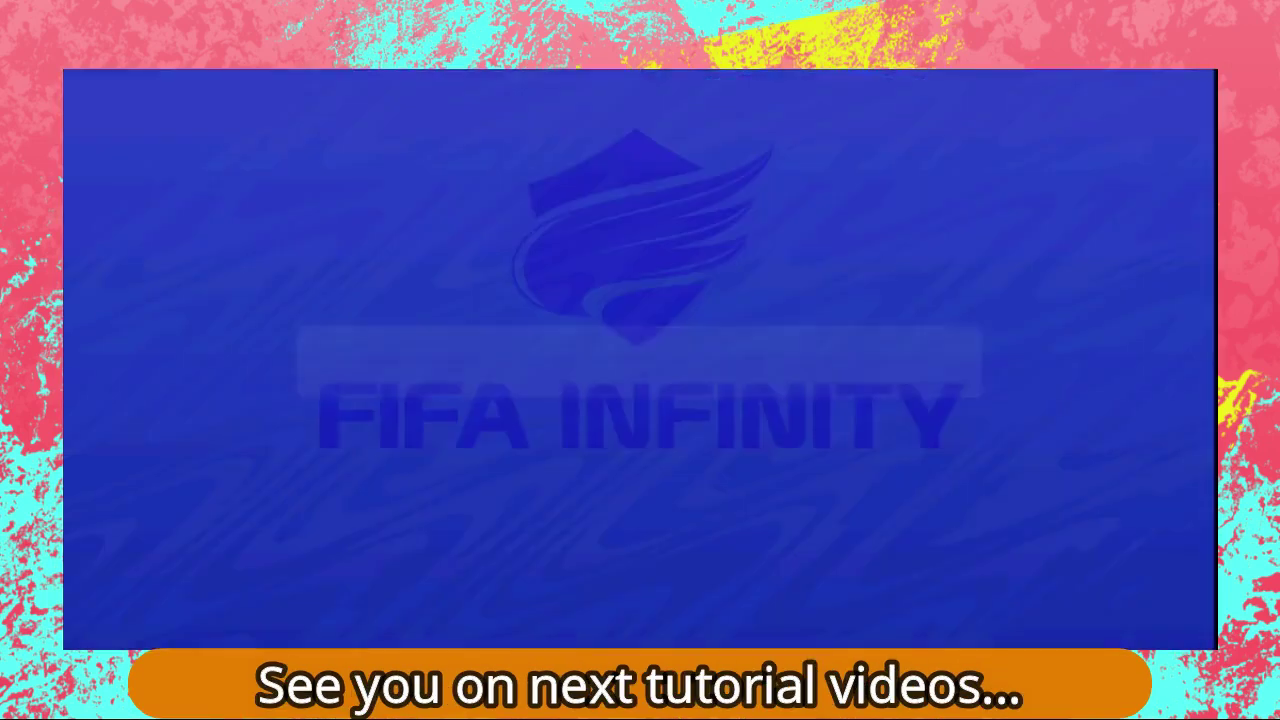
{"action": "key", "text": "Return"}
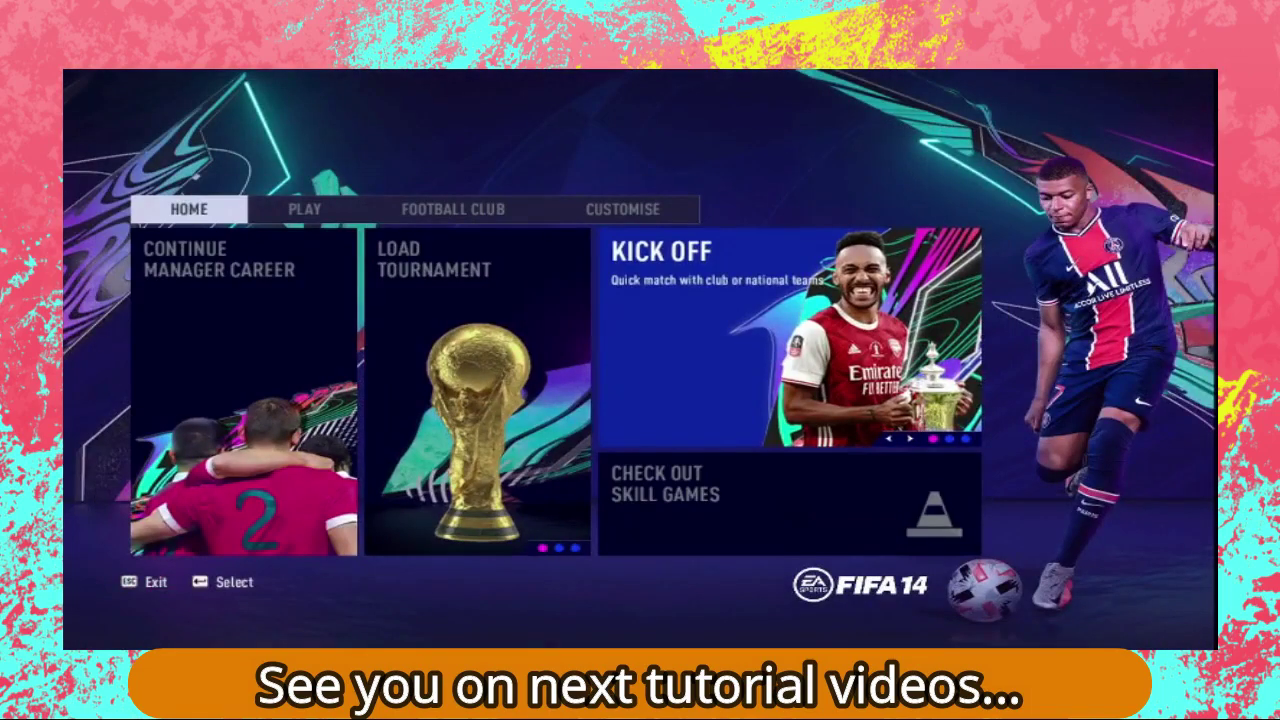
Examine the themed Play, Football Club and Customise pages, including the alternate career and Practice Arena tiles.
{"action": "key", "text": "e"}
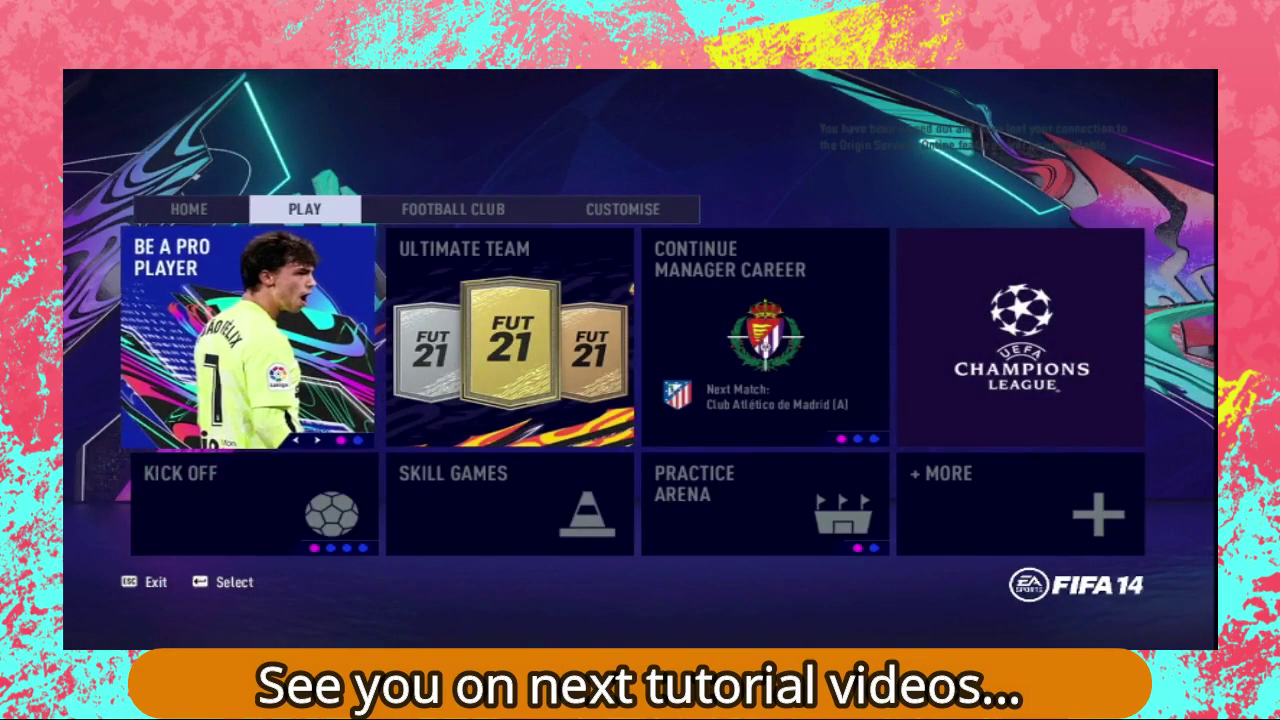
{"action": "key", "text": "Down"}
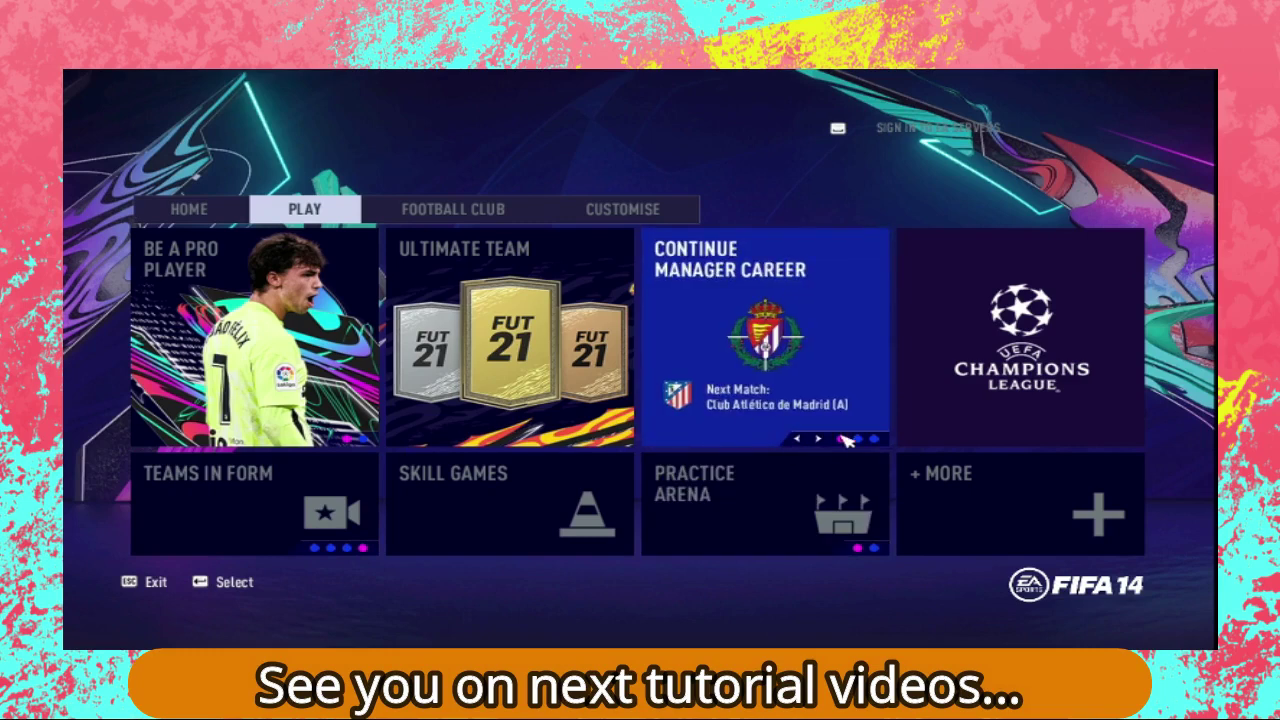
{"action": "left_click", "coordinate": [874, 439]}
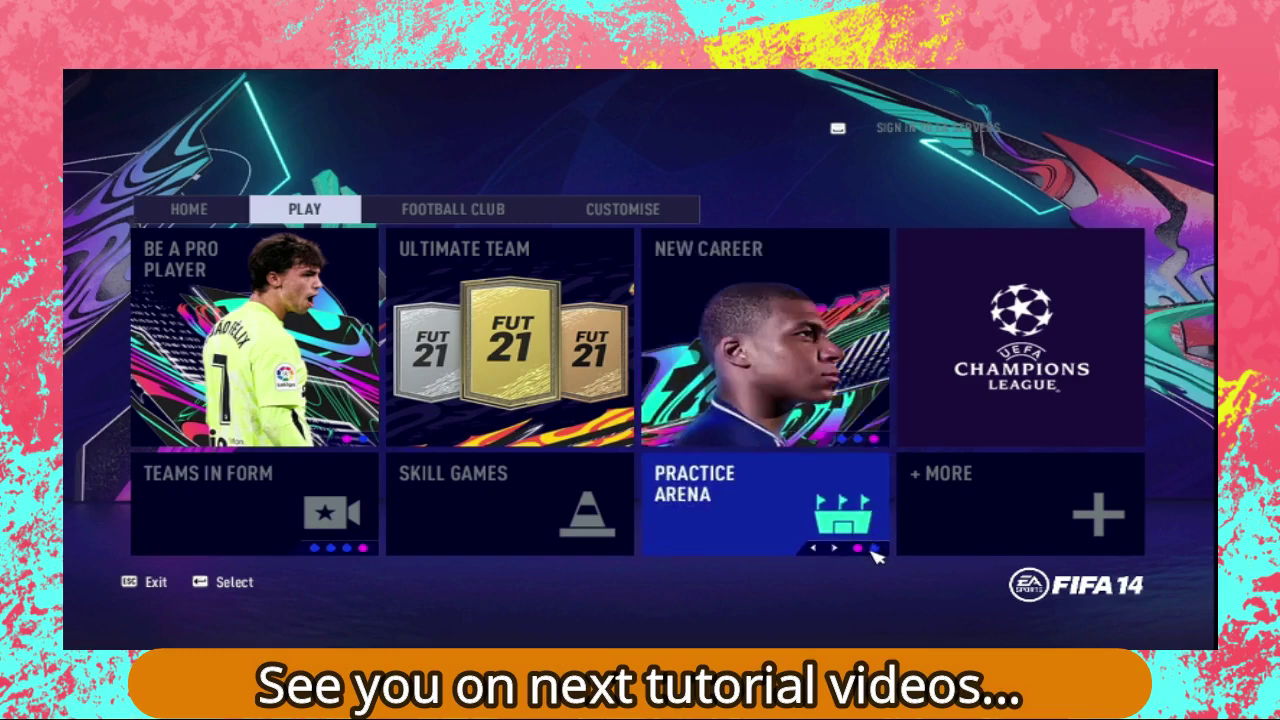
{"action": "left_click", "coordinate": [874, 550]}
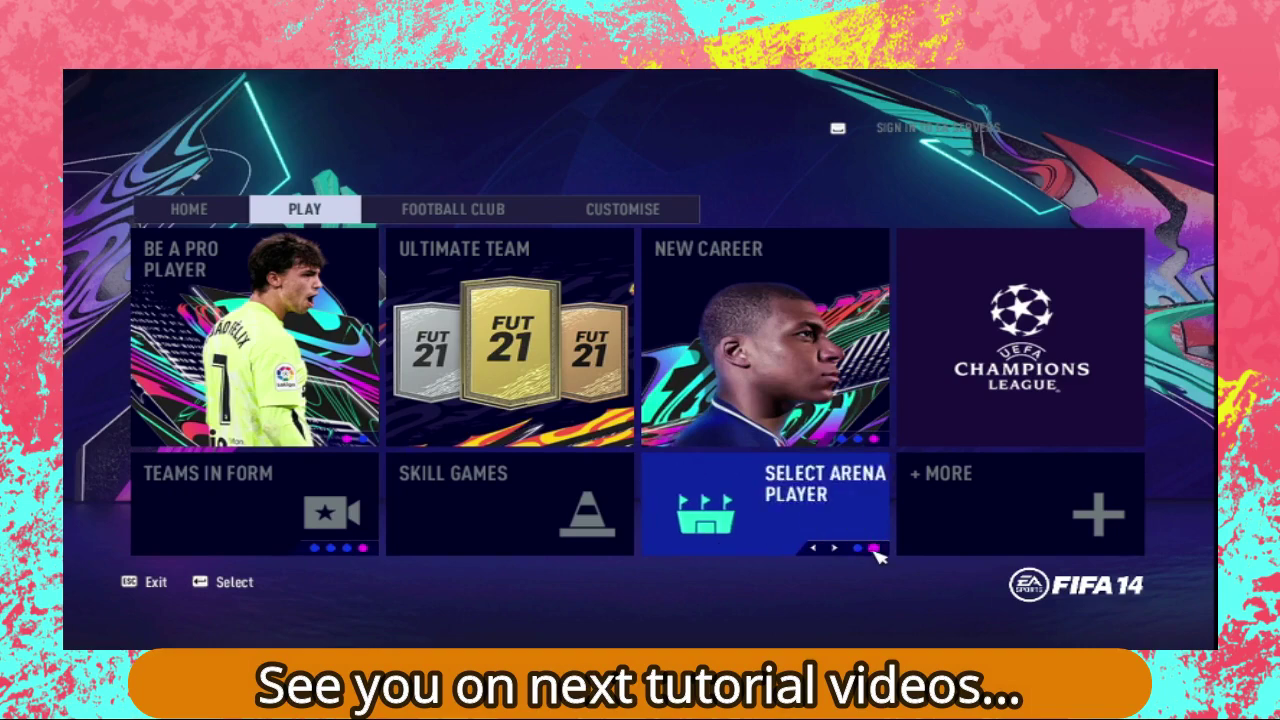
{"action": "left_click", "coordinate": [393, 209]}
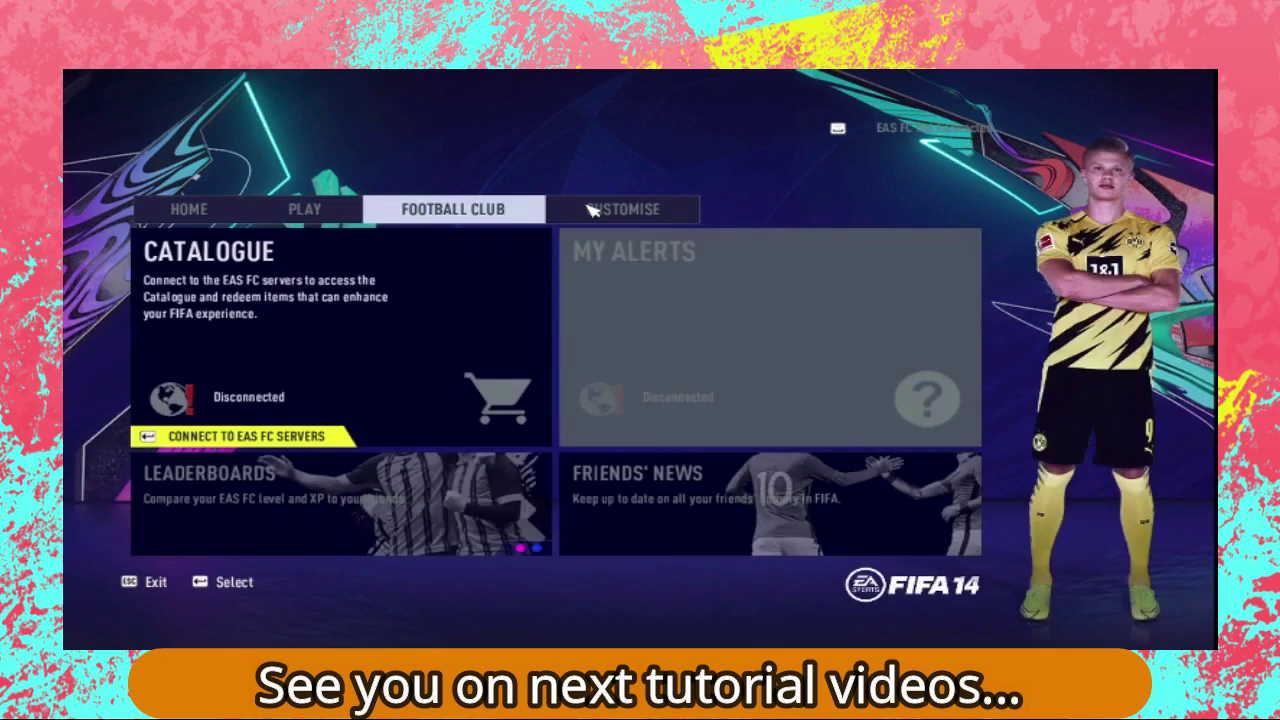
{"action": "left_click", "coordinate": [591, 209]}
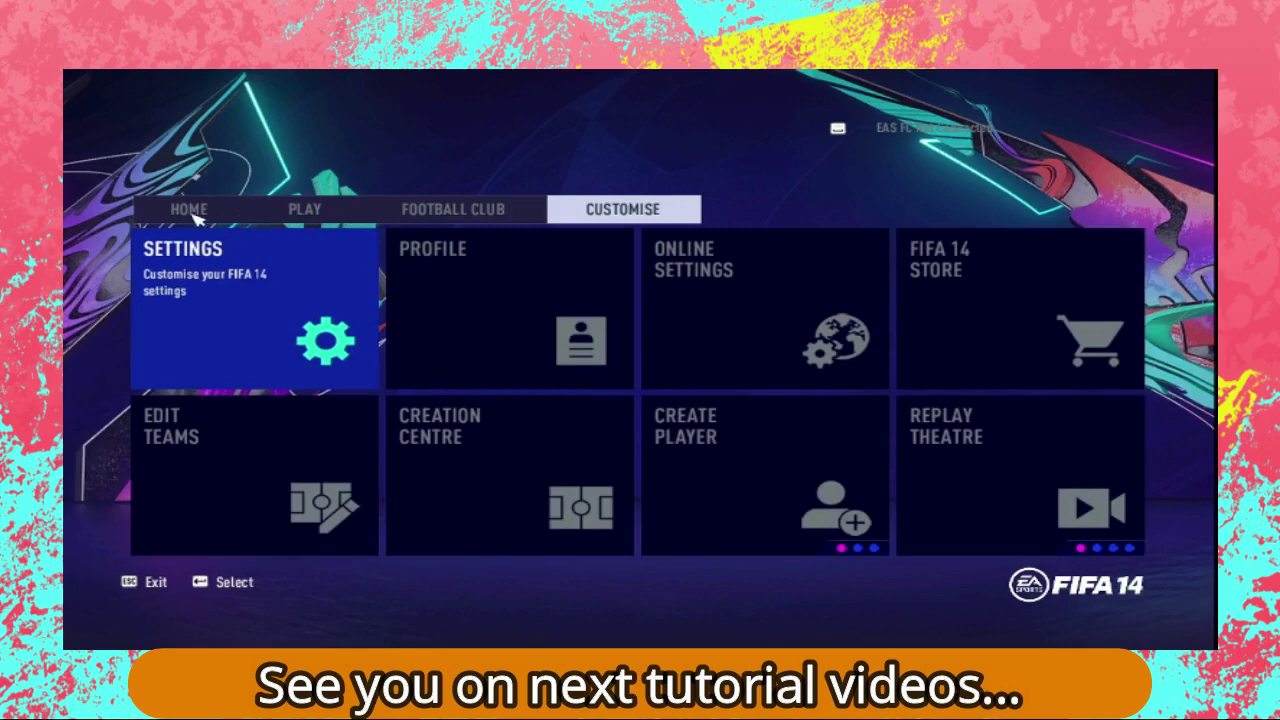
Return to the Home page and quit the game, confirming the exit.
{"action": "left_click", "coordinate": [177, 220]}
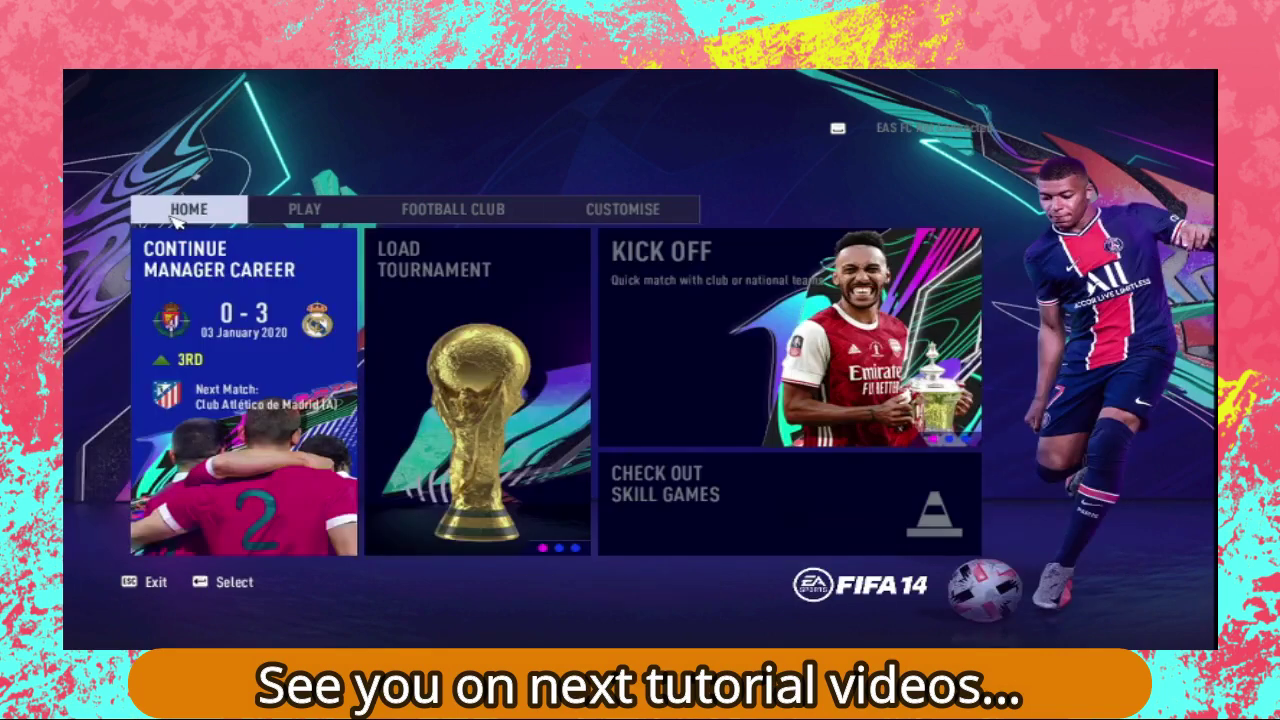
{"action": "key", "text": "Escape"}
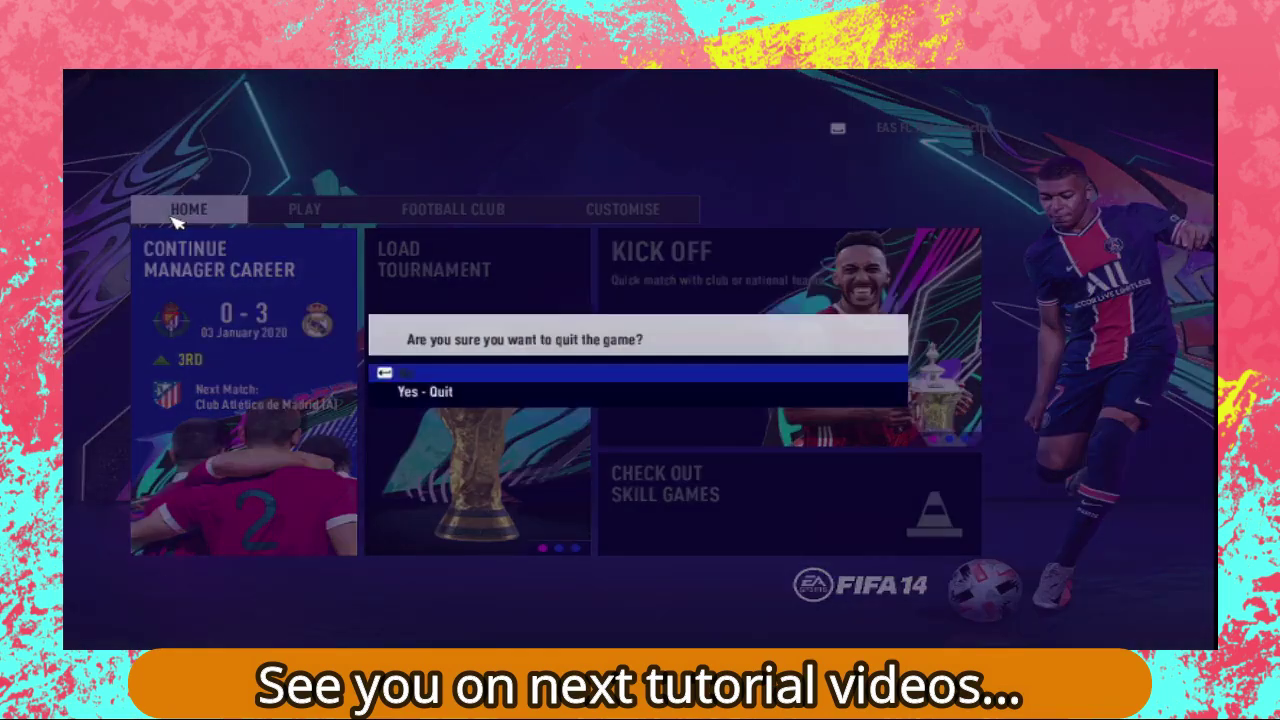
{"action": "key", "text": "Return"}
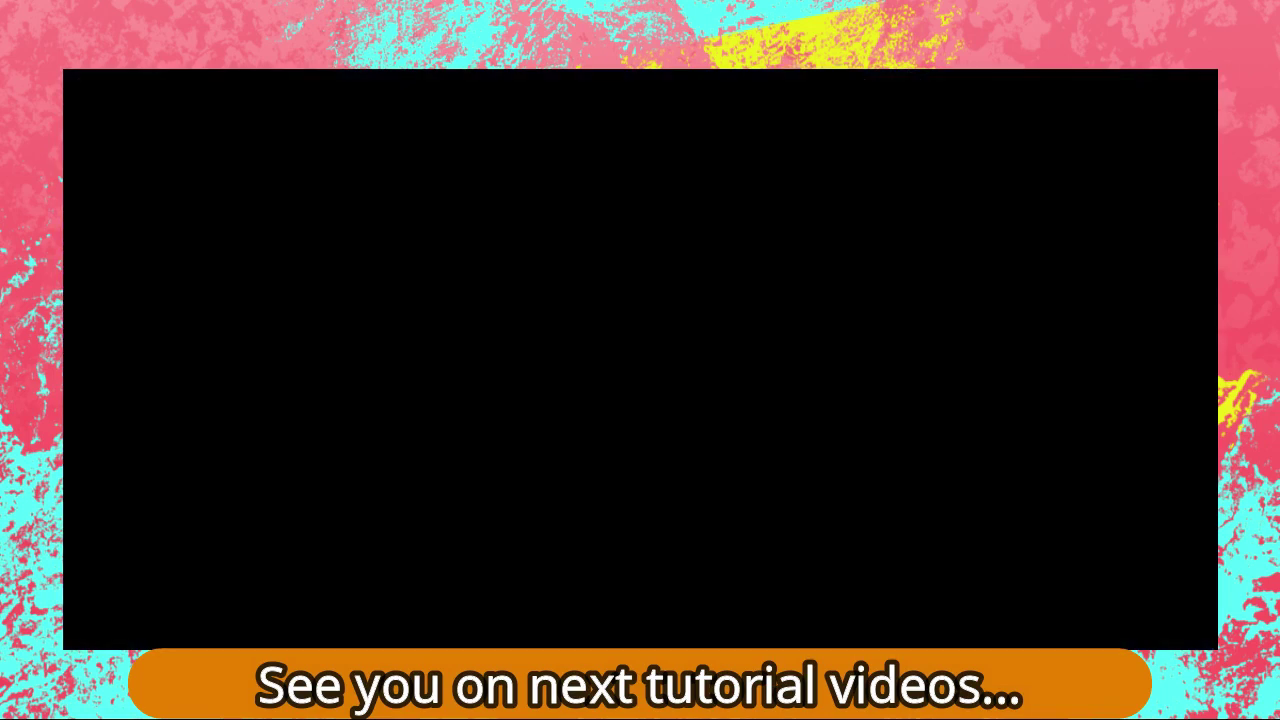